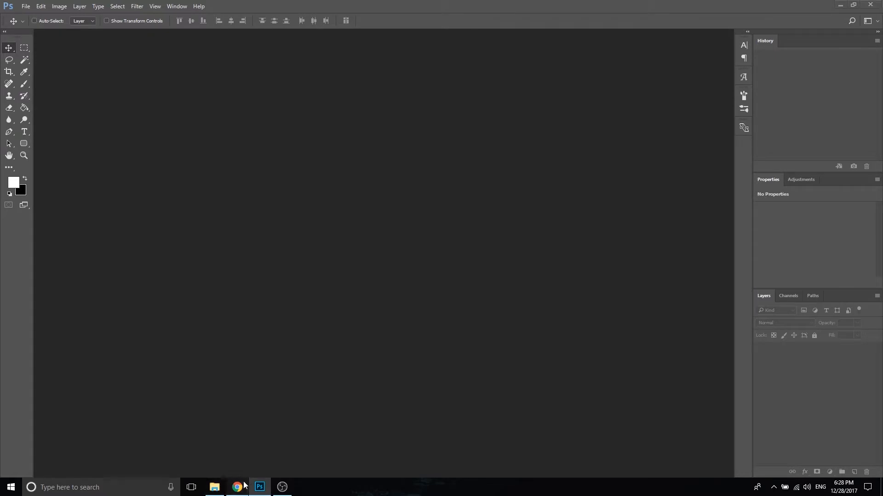
# Step: Switch to Chrome and read the Photoshop signature guide in The Graphics Learning Center thread
pyautogui.click(237, 487)
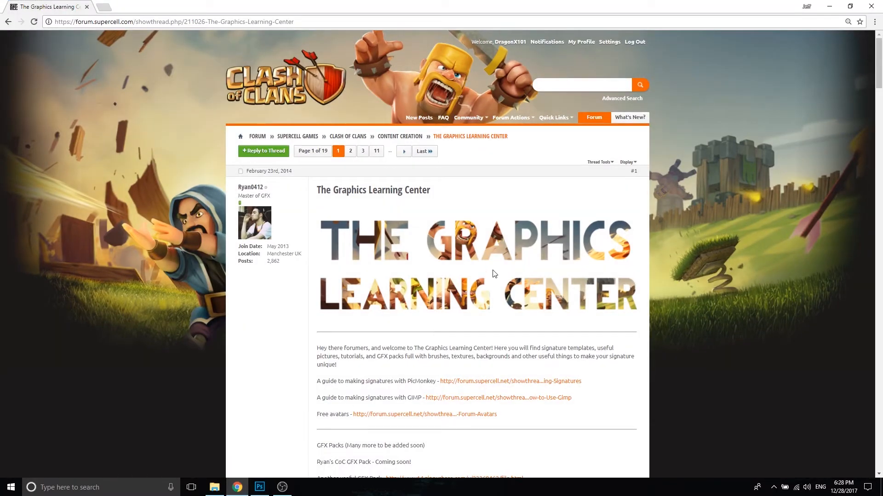
pyautogui.moveTo(878, 60); pyautogui.dragTo(882, 180)
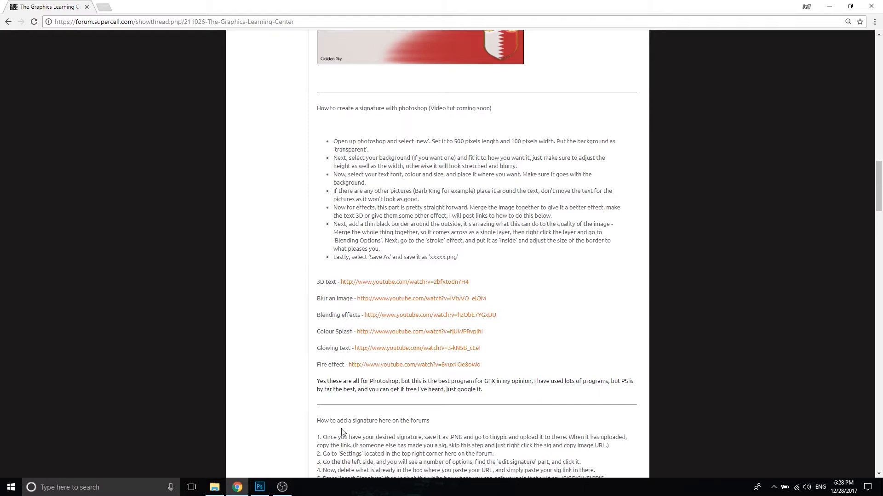
# Step: Switch back to Photoshop and create a new 500 × 100 pixel document at 72 pixels/inch with a white background
pyautogui.click(259, 487)
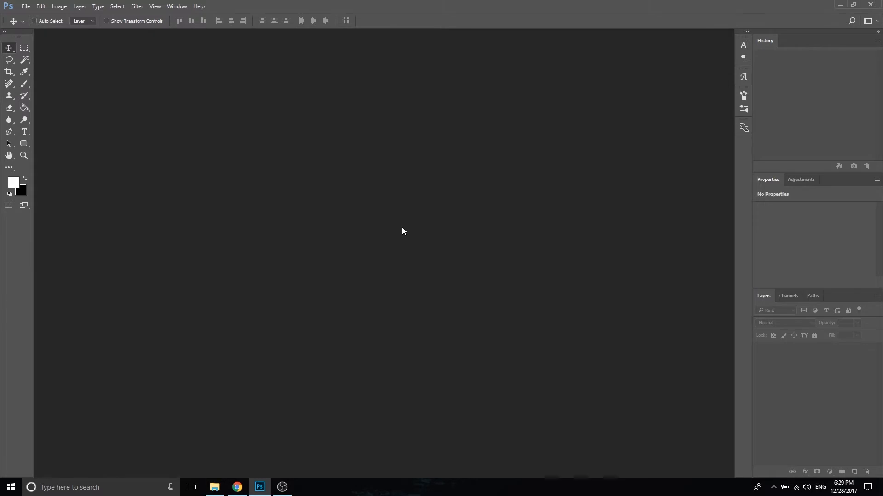
pyautogui.click(27, 7)
pyautogui.click(30, 16)
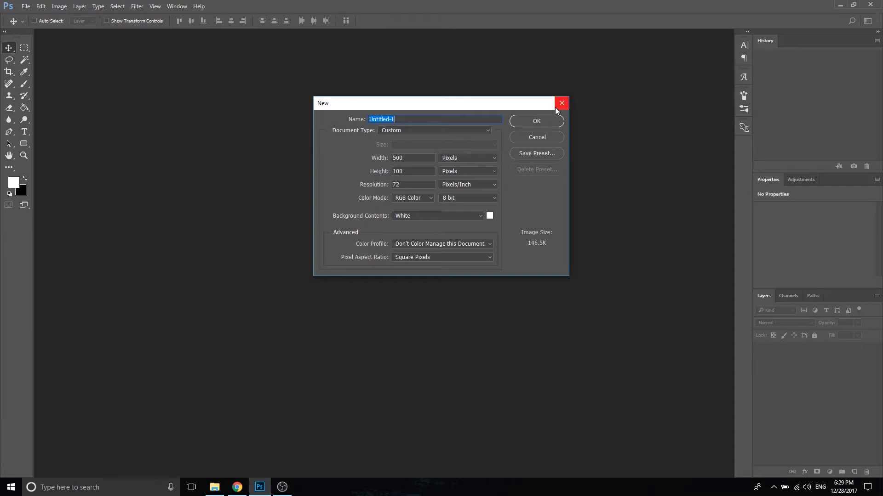
pyautogui.click(534, 120)
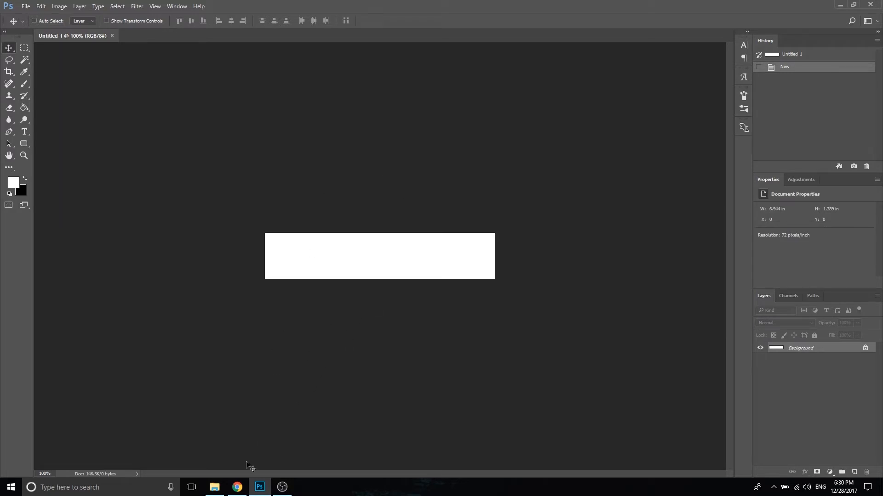
# Step: Switch to Chrome and run an image search for "barbarian king render" in a new tab
pyautogui.click(240, 488)
pyautogui.click(101, 7)
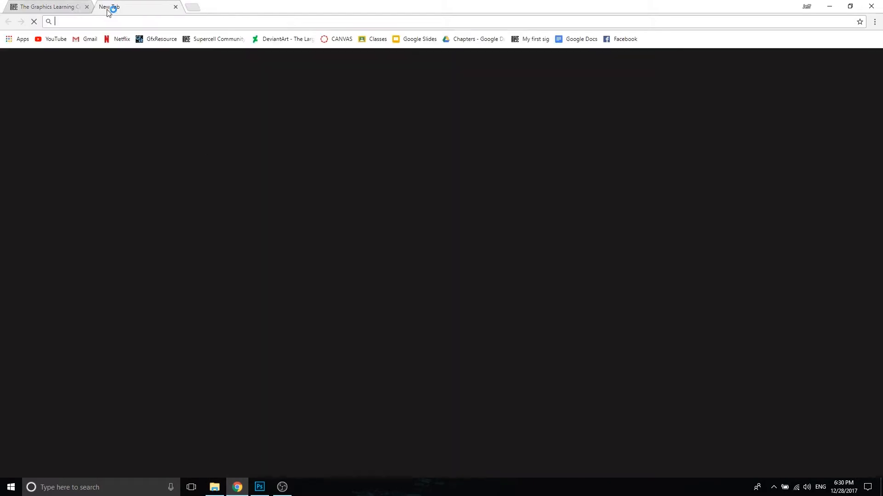
pyautogui.write('barba')
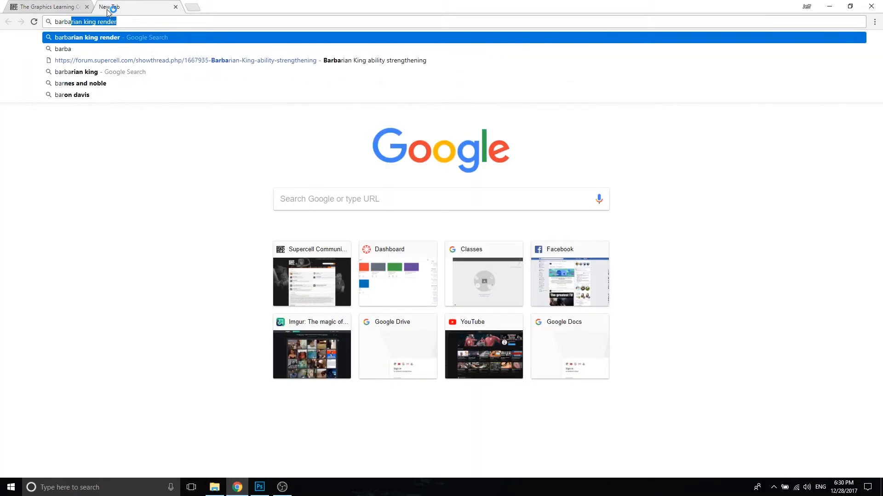
pyautogui.press('Return')
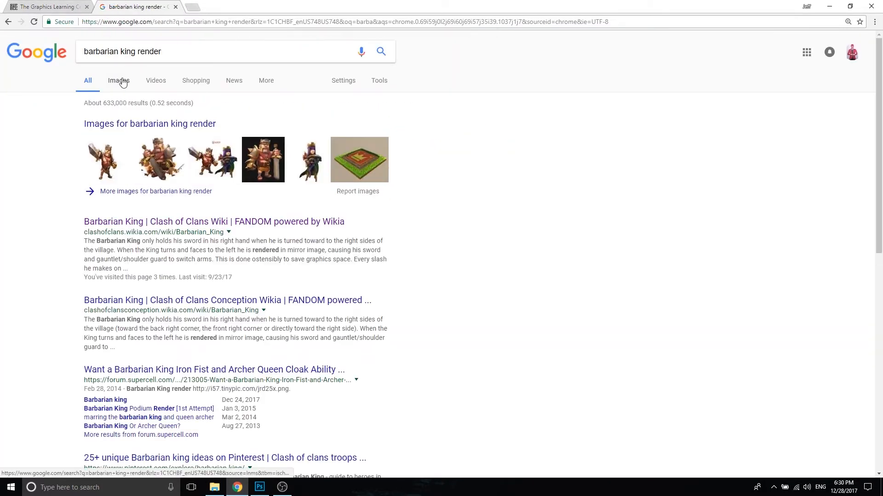
pyautogui.click(120, 83)
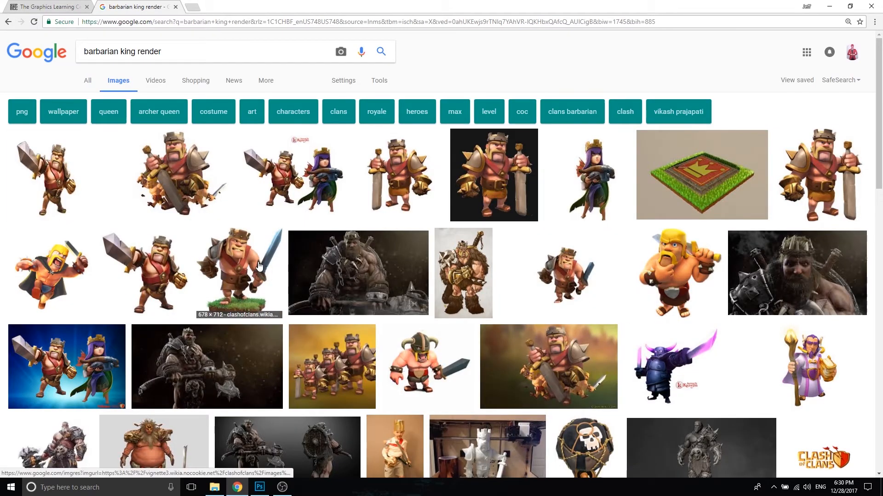
# Step: Preview the two barbarian king renders, the one on the grass base and the one pointing his sword, and return to the grass-base one
pyautogui.click(259, 266)
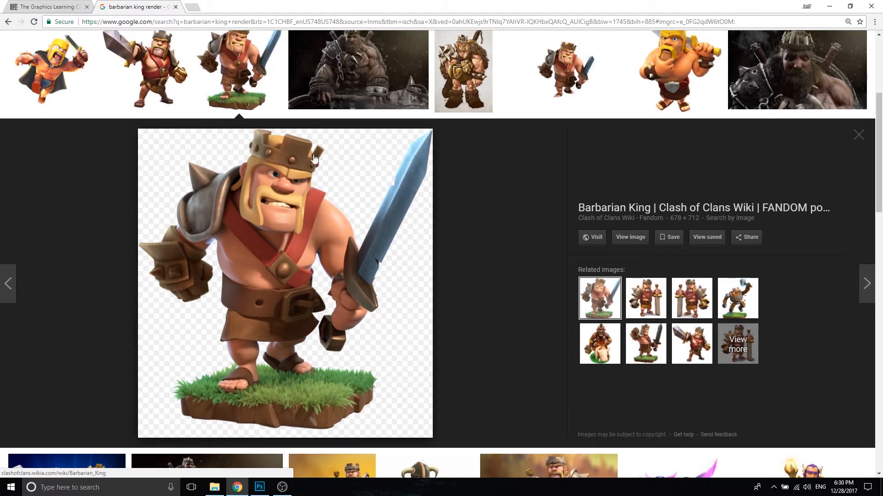
pyautogui.click(172, 59)
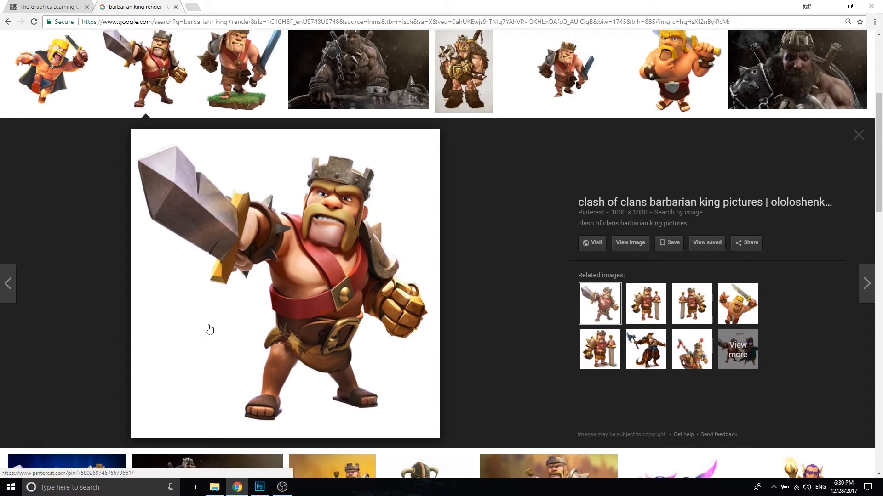
pyautogui.hotkey('shift', 't')
pyautogui.click(231, 70)
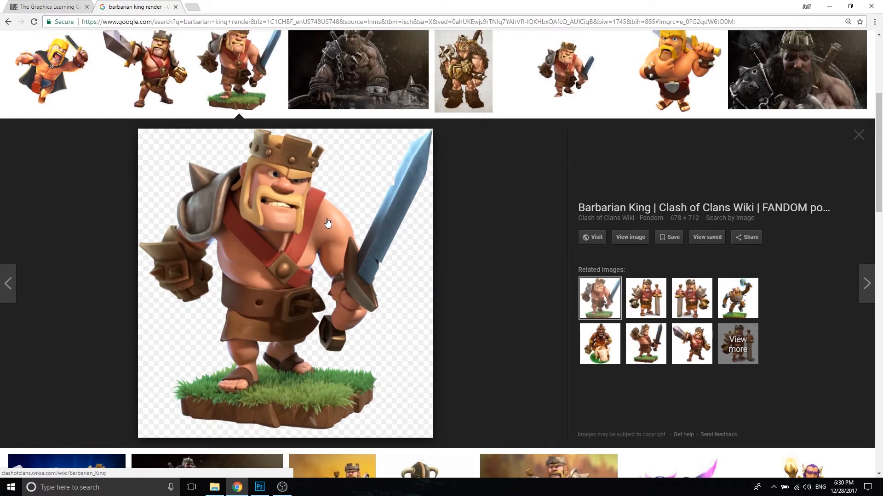
pyautogui.rightClick(304, 279)
pyautogui.click(365, 363)
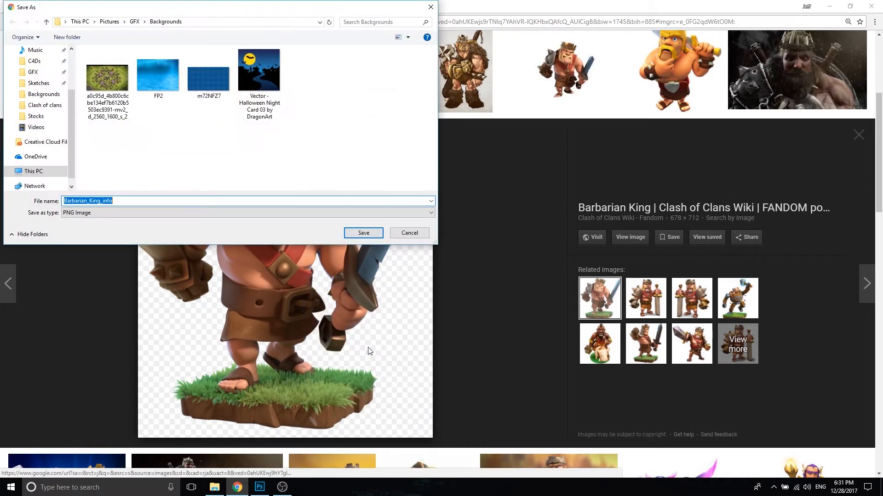
pyautogui.click(409, 233)
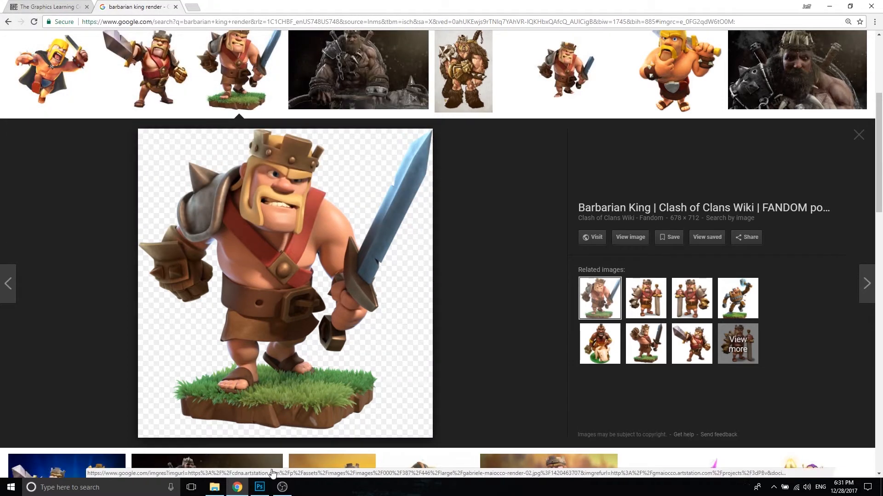
# Step: Switch to Photoshop and open the Barbarian_King_info image from the GFX > Renders > Clash of clans folder
pyautogui.click(260, 487)
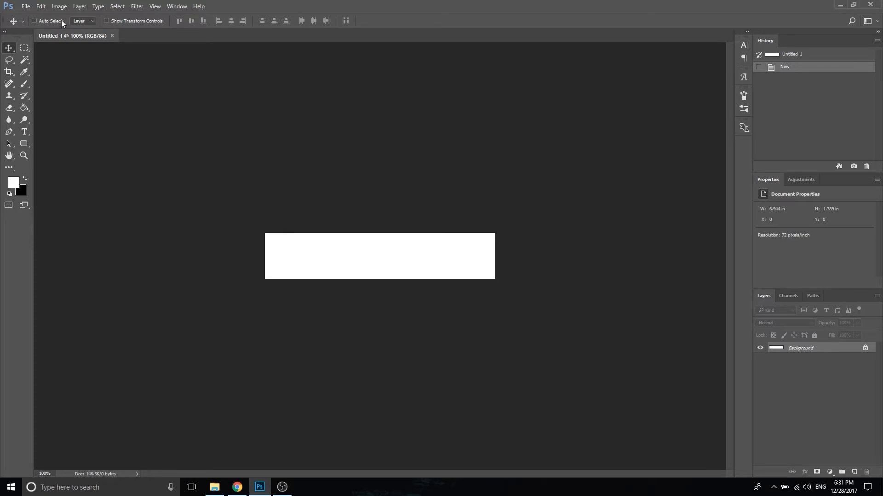
pyautogui.click(25, 6)
pyautogui.click(37, 23)
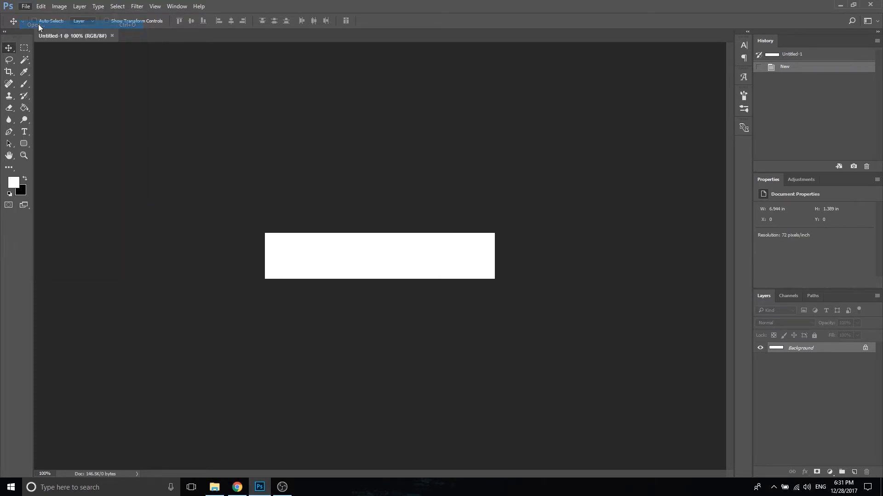
pyautogui.click(39, 94)
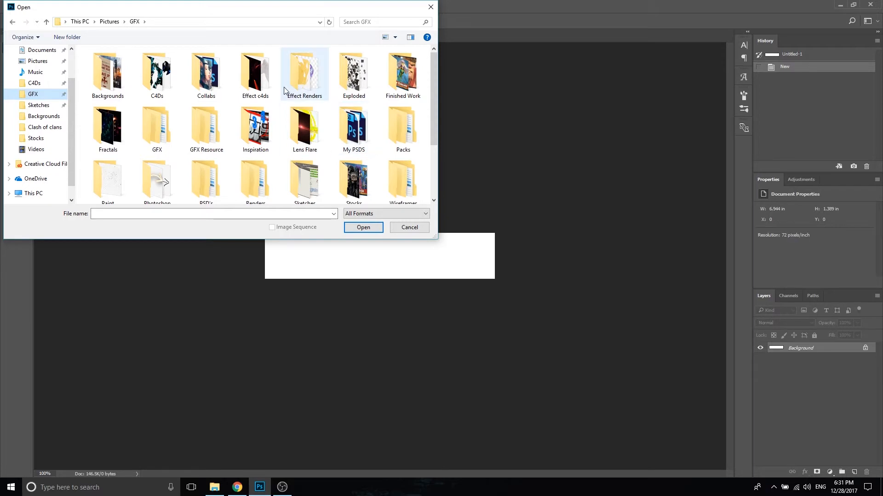
pyautogui.scroll(-2, 267, 179)
pyautogui.doubleClick(267, 96)
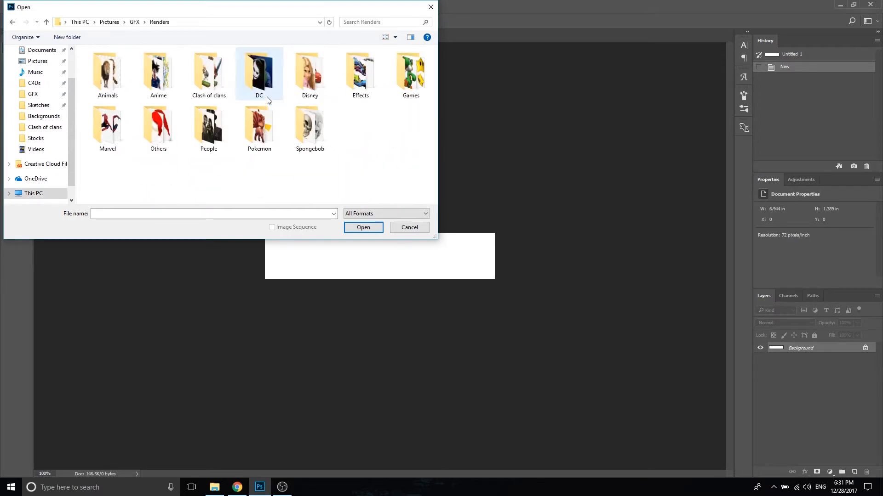
pyautogui.doubleClick(207, 76)
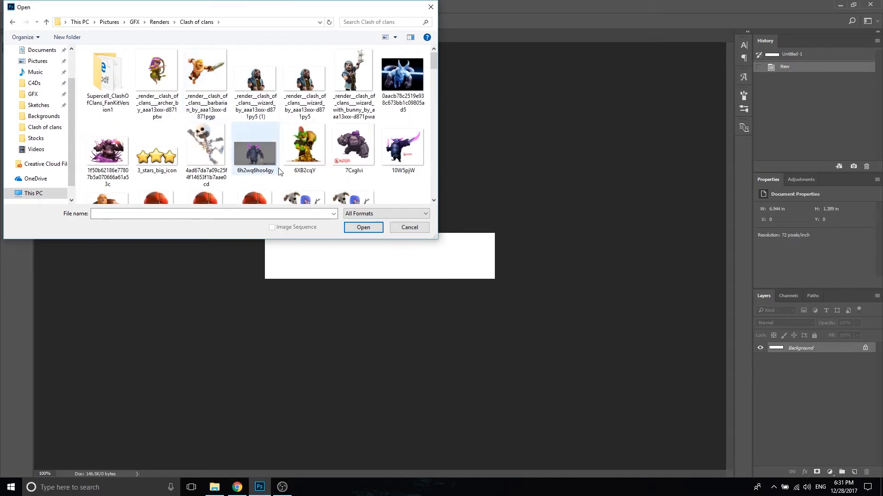
pyautogui.moveTo(435, 56); pyautogui.dragTo(437, 89)
pyautogui.click(367, 133)
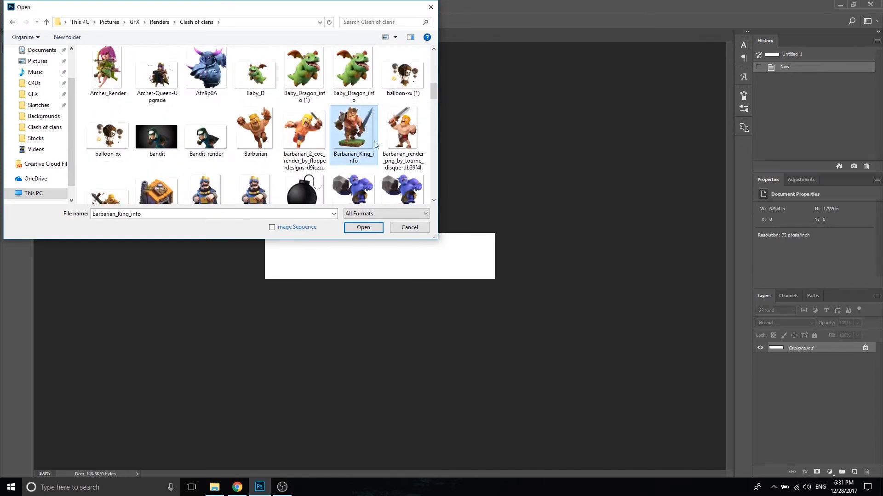
pyautogui.click(361, 233)
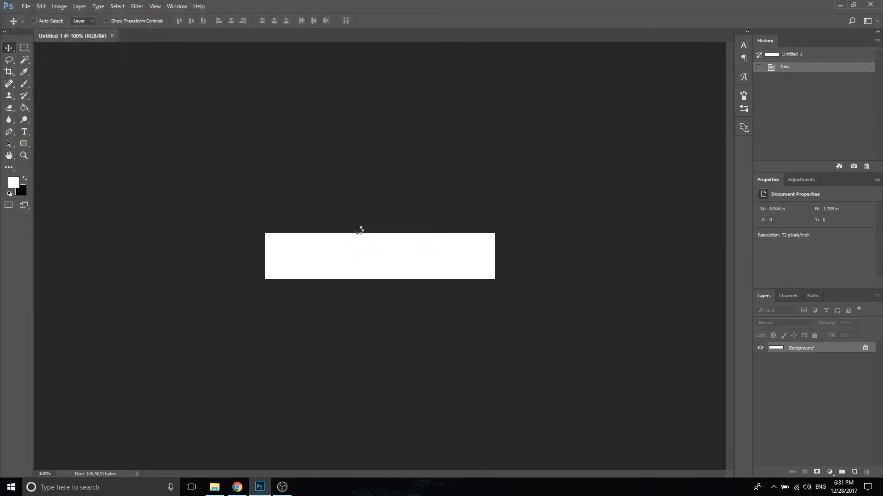
# Step: Copy the barbarian king layer into the Untitled-1 document and position it so his face falls within the banner
pyautogui.click(74, 39)
pyautogui.click(210, 38)
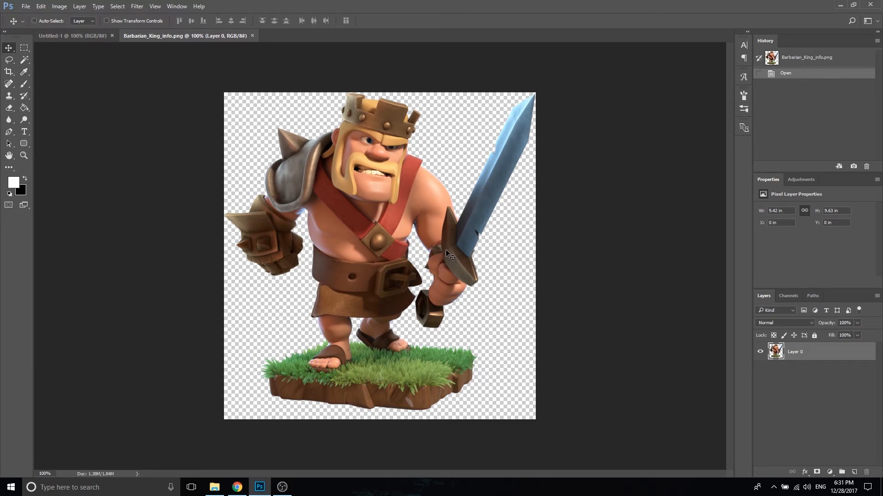
pyautogui.moveTo(359, 136); pyautogui.dragTo(385, 246)
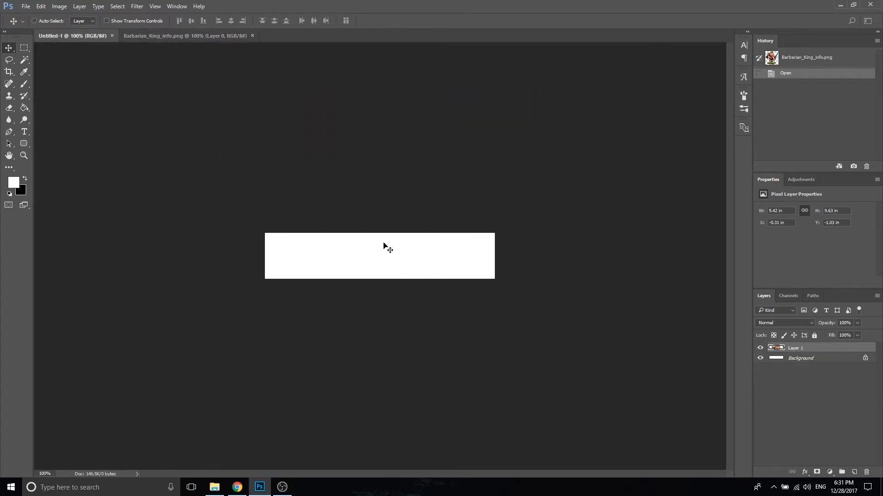
pyautogui.moveTo(424, 274)
pyautogui.mouseDown()
pyautogui.moveTo(420, 222)
pyautogui.moveTo(423, 262)
pyautogui.mouseUp()
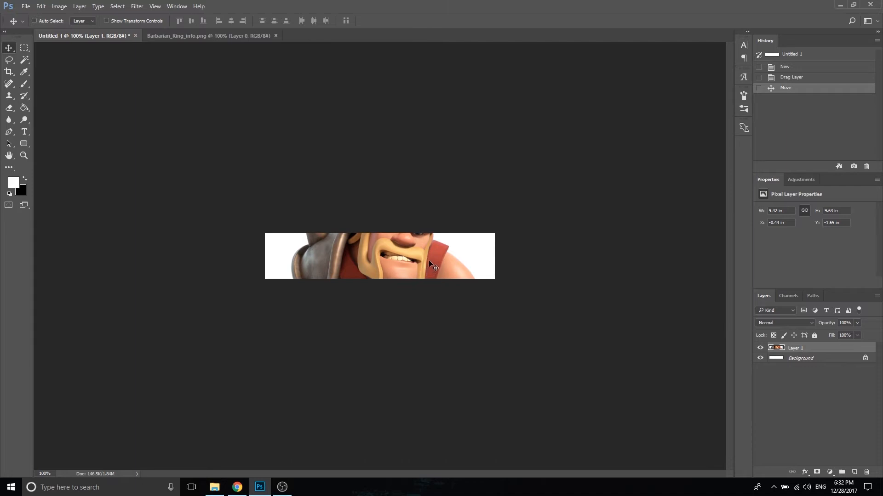
# Step: Scale the barbarian king layer down proportionally with Free Transform to about 3.46 × 3.54 in, fitting his head and sword in the banner
pyautogui.hotkey('ctrl', 't')
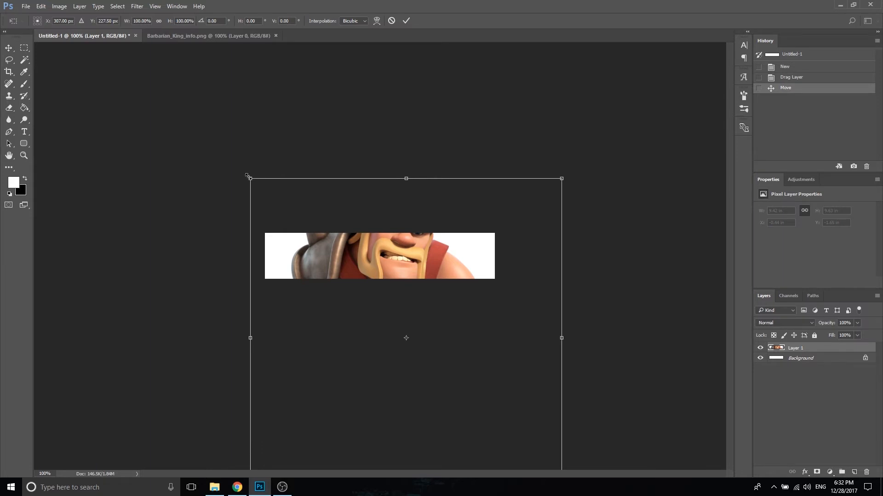
pyautogui.moveTo(254, 177); pyautogui.dragTo(237, 203)
pyautogui.hotkey('ctrl', 'z')
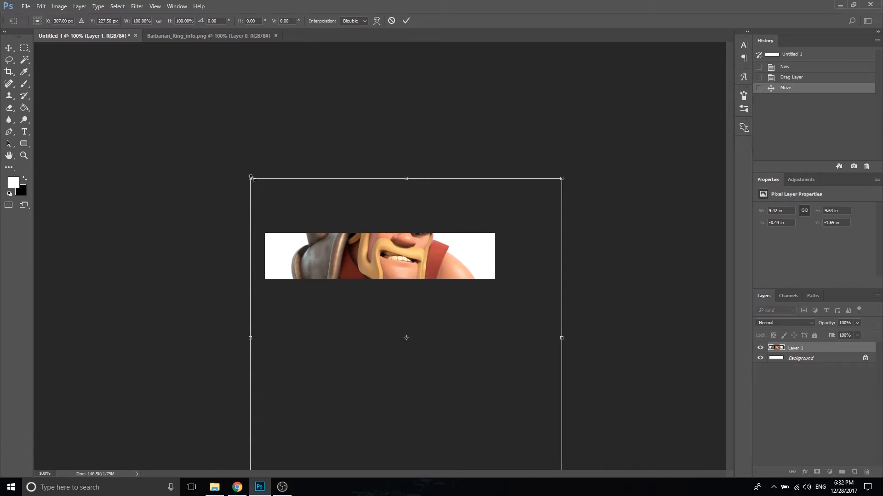
pyautogui.moveTo(252, 178); pyautogui.dragTo(382, 226)
pyautogui.press('Return')
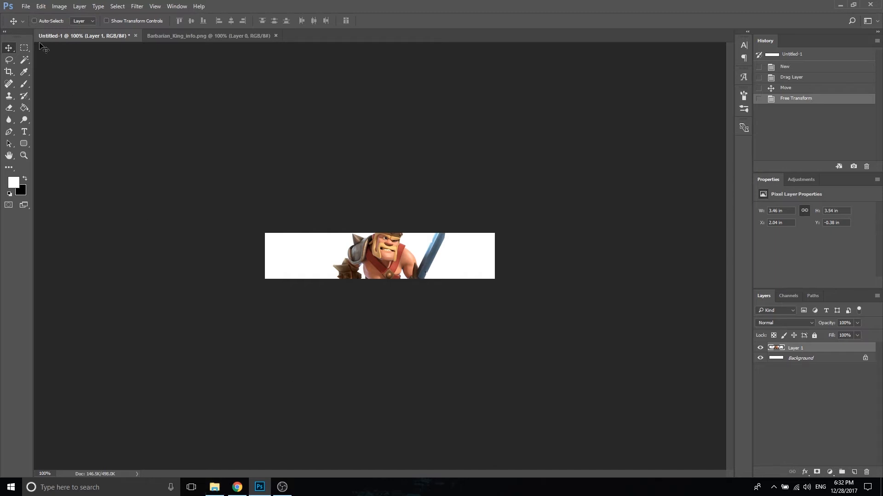
# Step: Open the ruined city image p3mG2Tt from the GFX > Backgrounds folder
pyautogui.click(26, 6)
pyautogui.click(33, 23)
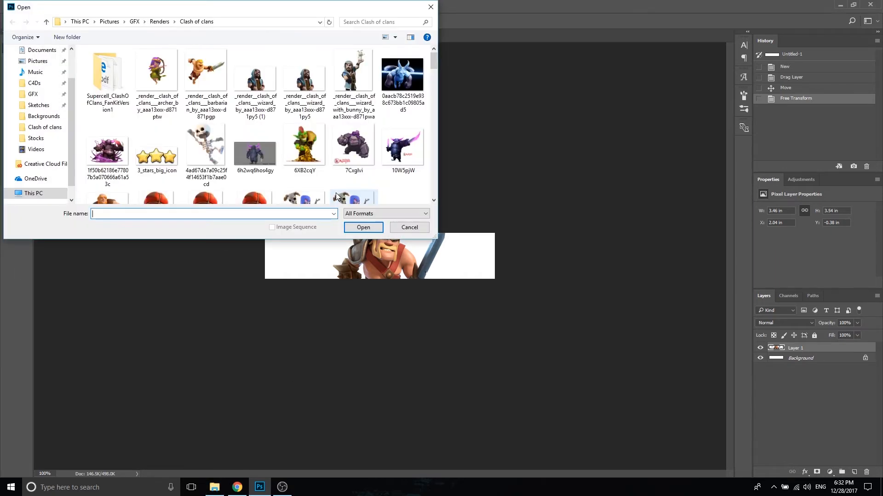
pyautogui.click(33, 94)
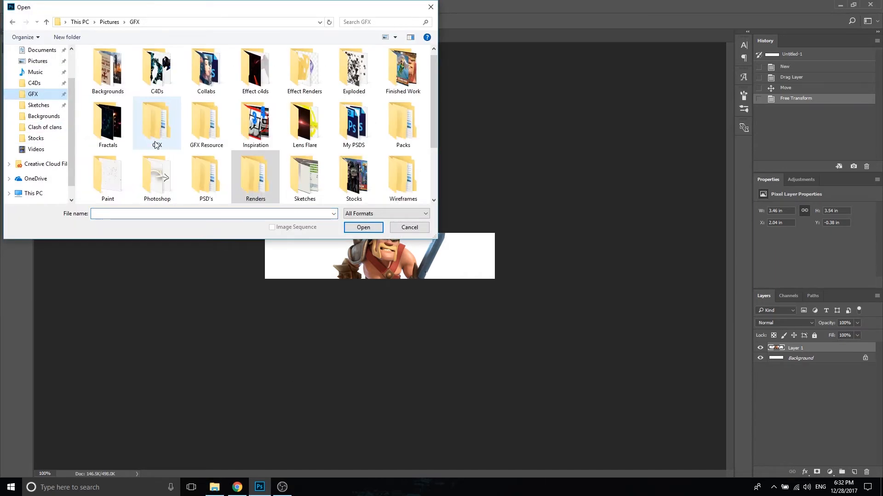
pyautogui.doubleClick(112, 86)
pyautogui.scroll(-3, 229, 138)
pyautogui.click(107, 158)
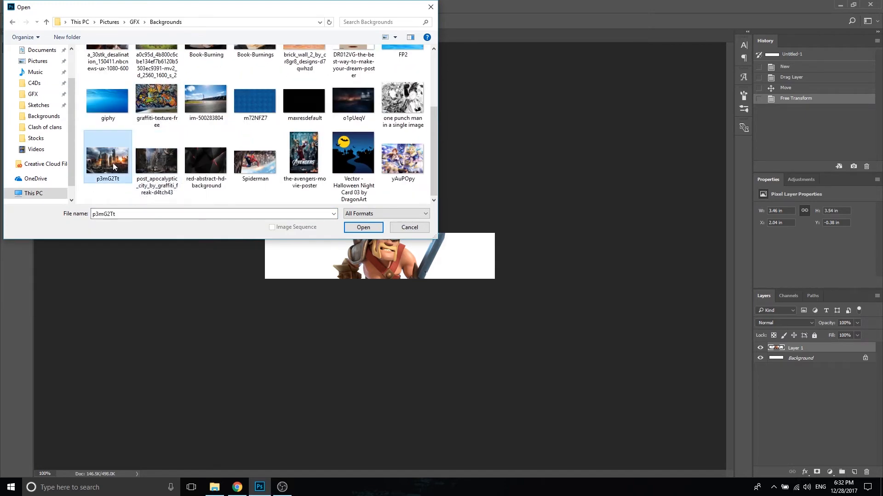
pyautogui.click(374, 228)
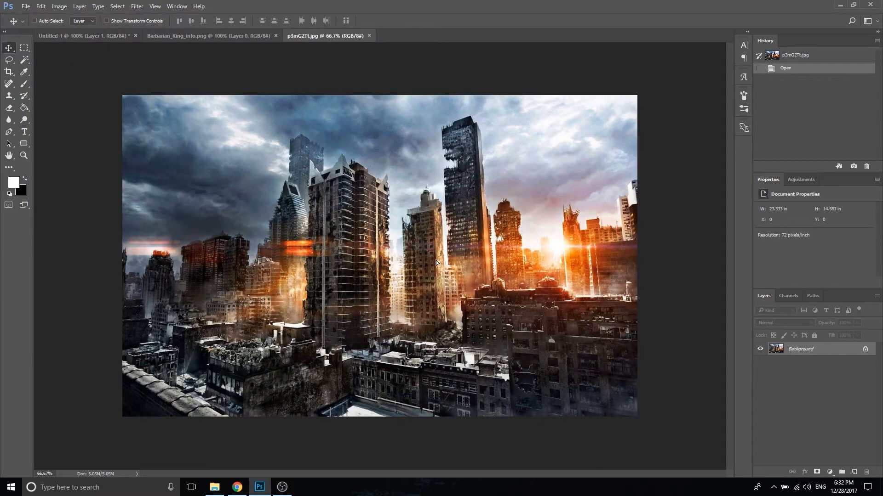
# Step: Convert the city image's locked Background into a normal layer named Layer 0 and copy it into the Untitled-1 document
pyautogui.moveTo(435, 260); pyautogui.dragTo(180, 155)
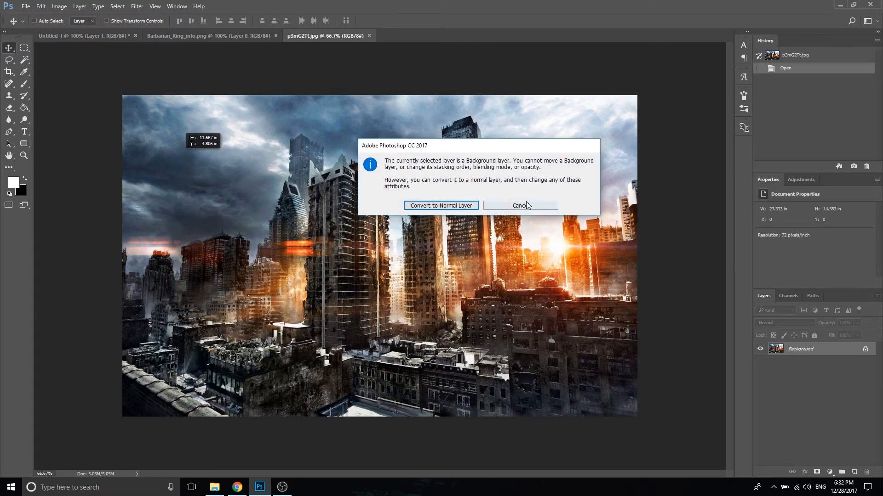
pyautogui.click(527, 205)
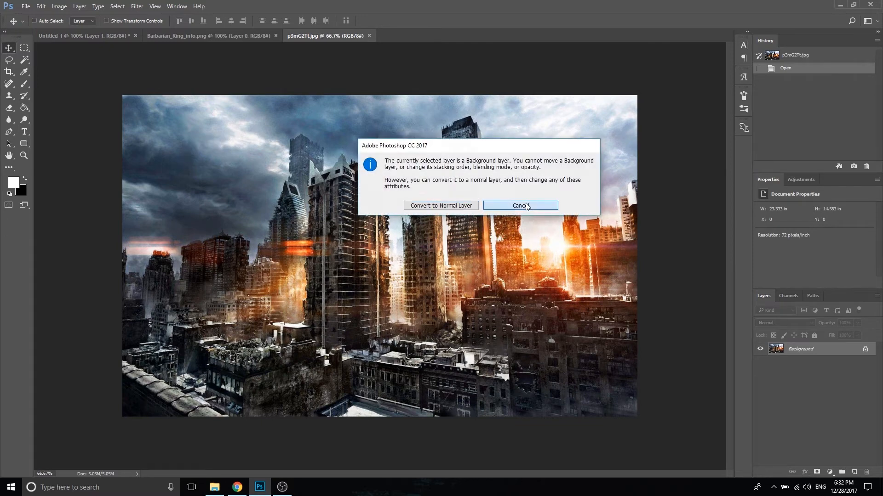
pyautogui.doubleClick(824, 350)
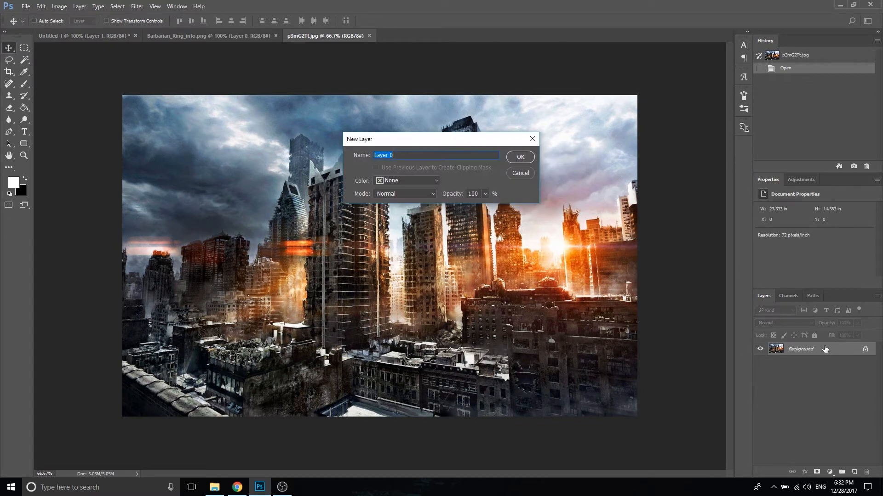
pyautogui.click(529, 159)
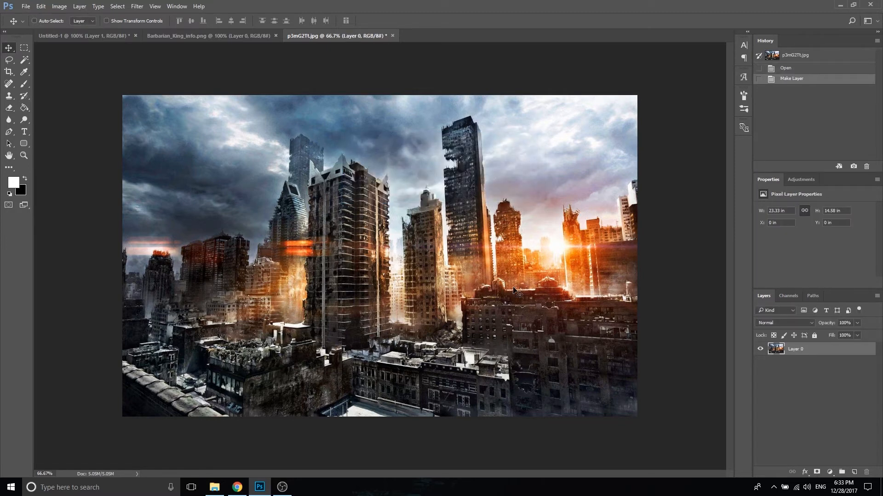
pyautogui.moveTo(460, 248); pyautogui.dragTo(455, 266)
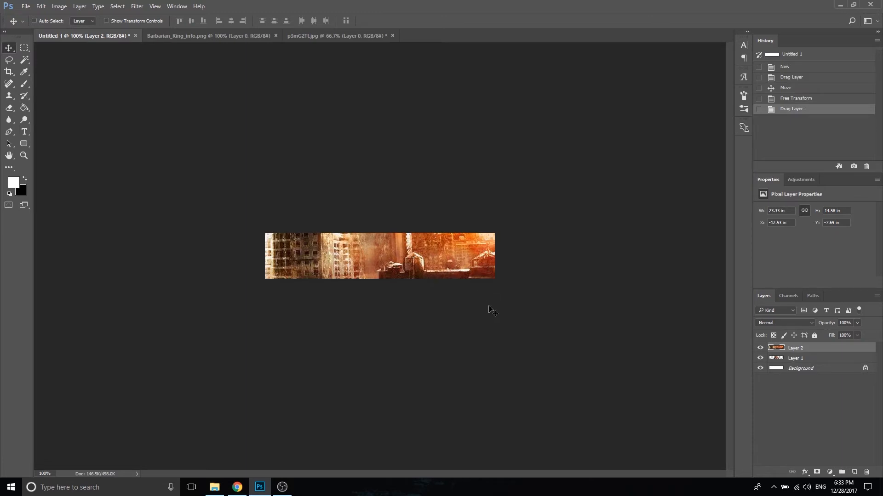
# Step: Reposition the city image layer within the banner and place it beneath the barbarian king layer
pyautogui.moveTo(499, 311); pyautogui.dragTo(430, 278)
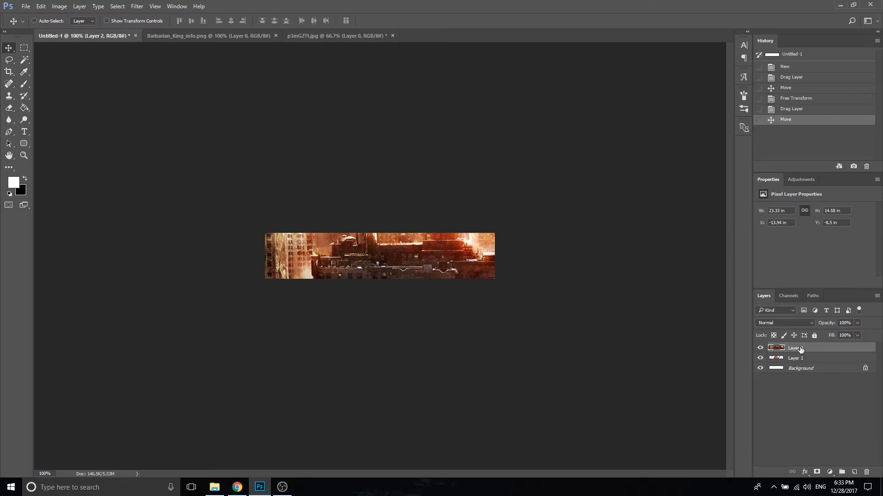
pyautogui.moveTo(800, 357); pyautogui.dragTo(805, 363)
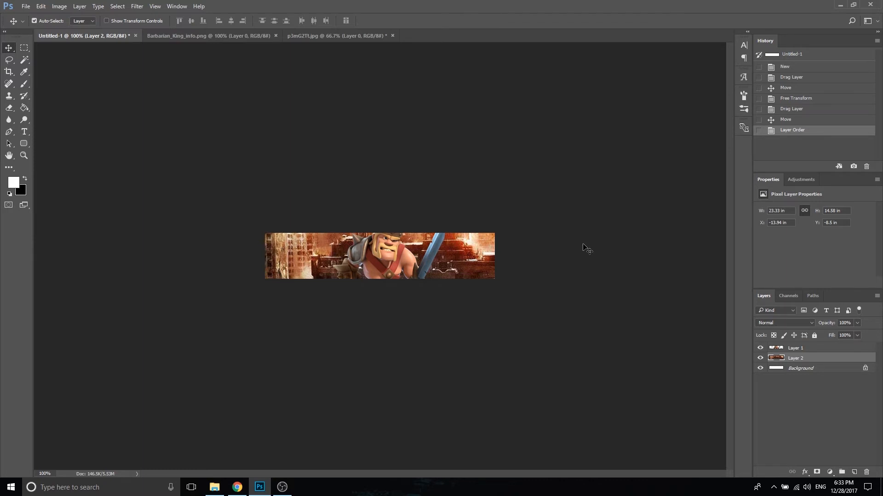
# Step: Scale the city image down proportionally with Free Transform to about 7.32 × 4.57 in and position it to cover the whole banner
pyautogui.hotkey('ctrl', 't')
pyautogui.moveTo(354, 102); pyautogui.dragTo(612, 279)
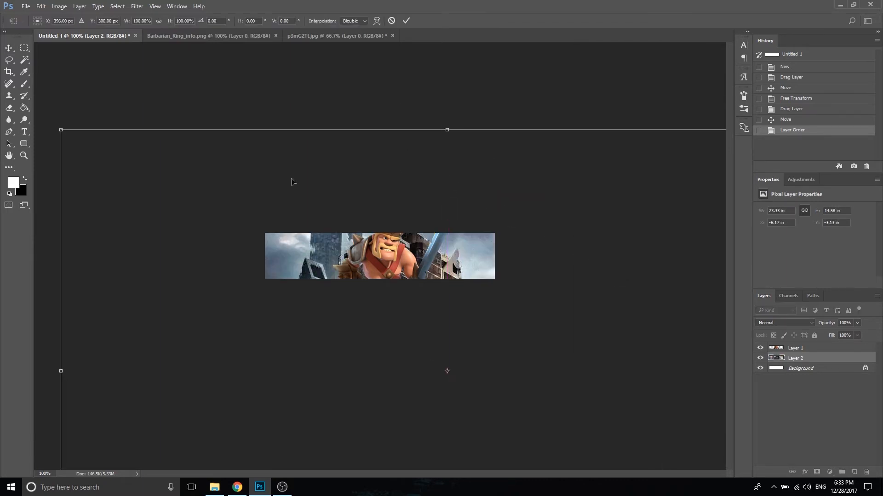
pyautogui.moveTo(61, 130); pyautogui.dragTo(445, 356)
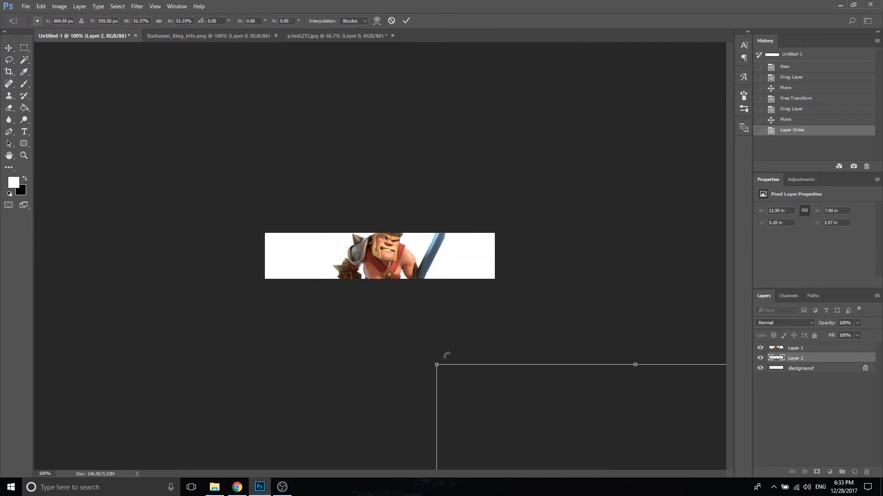
pyautogui.moveTo(490, 388); pyautogui.dragTo(270, 146)
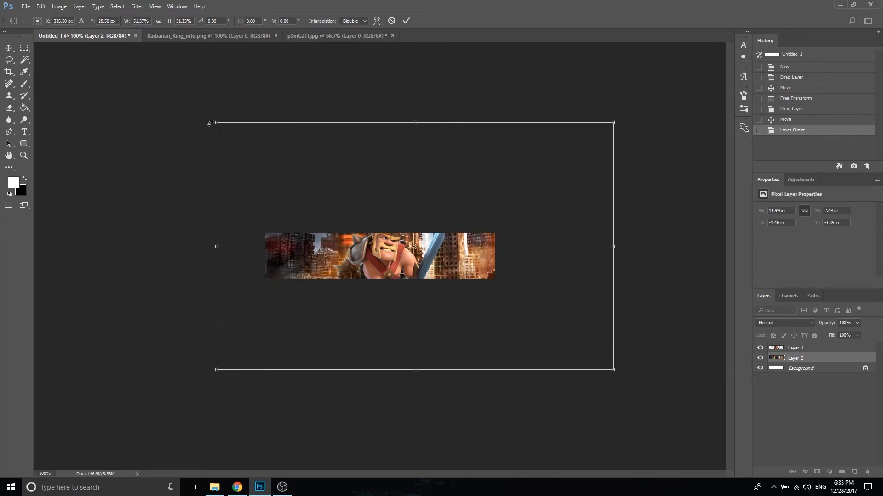
pyautogui.moveTo(210, 124); pyautogui.dragTo(343, 194)
pyautogui.moveTo(455, 237); pyautogui.dragTo(360, 210)
pyautogui.moveTo(243, 170); pyautogui.dragTo(290, 212)
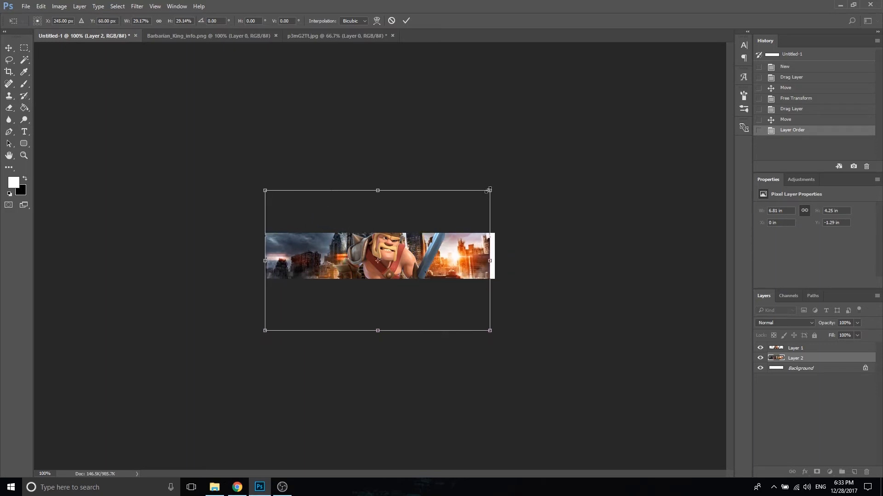
pyautogui.moveTo(489, 189)
pyautogui.mouseDown()
pyautogui.moveTo(501, 181)
pyautogui.moveTo(480, 204)
pyautogui.mouseUp()
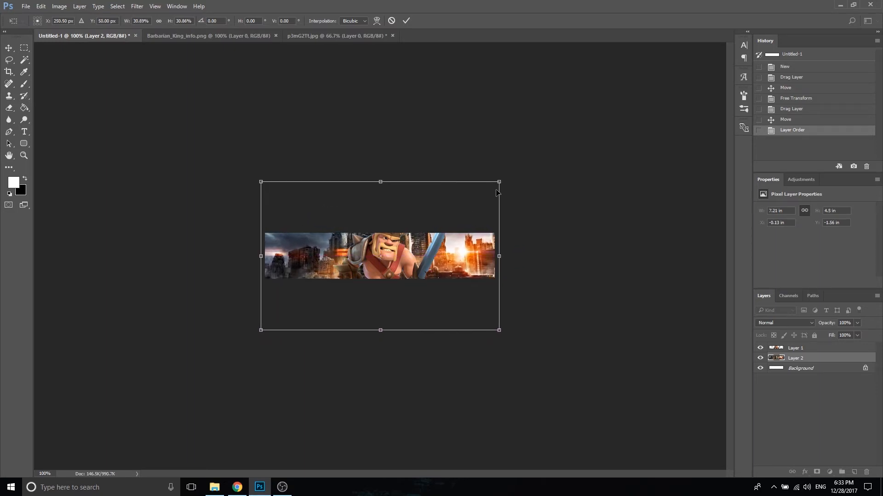
pyautogui.press('Return')
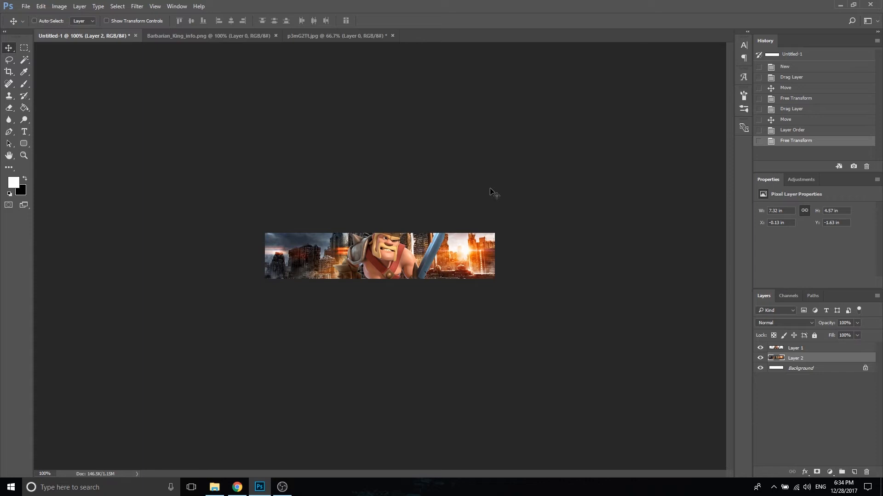
# Step: Add the white text Dragon in the Dopestyle font at 35 pt, on the dark side of the banner above the barbarian king layer
pyautogui.click(813, 350)
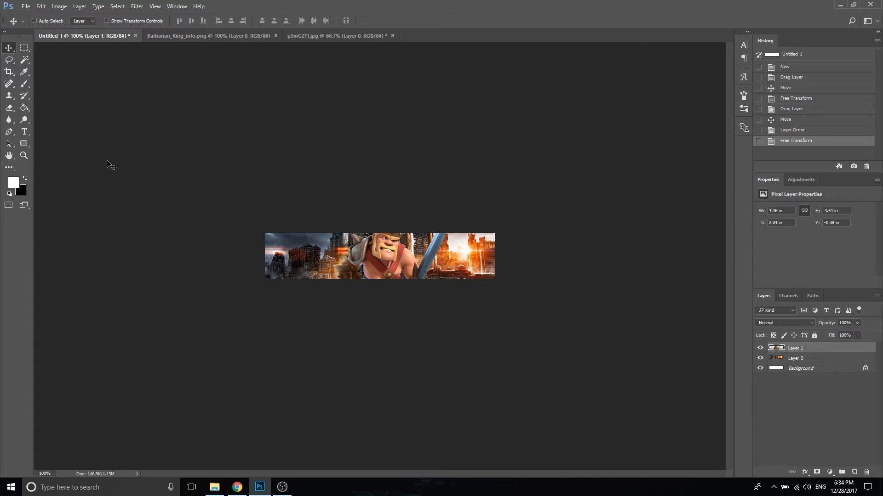
pyautogui.click(25, 132)
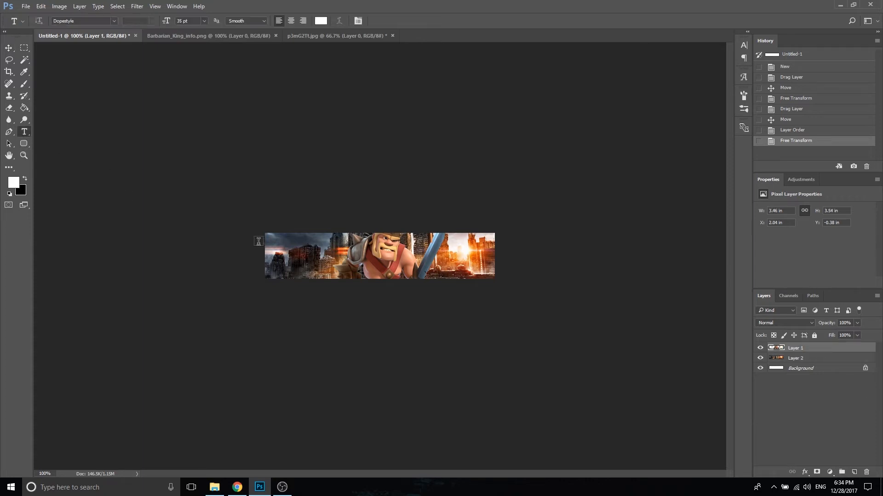
pyautogui.click(112, 21)
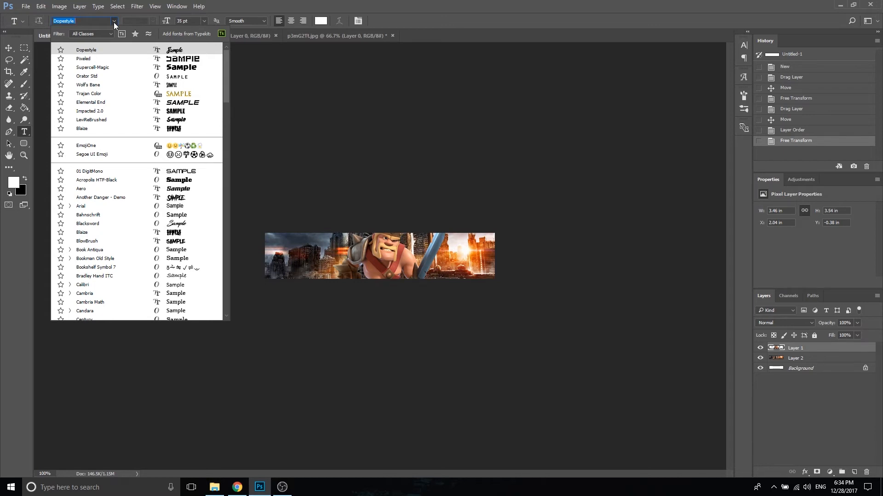
pyautogui.click(114, 22)
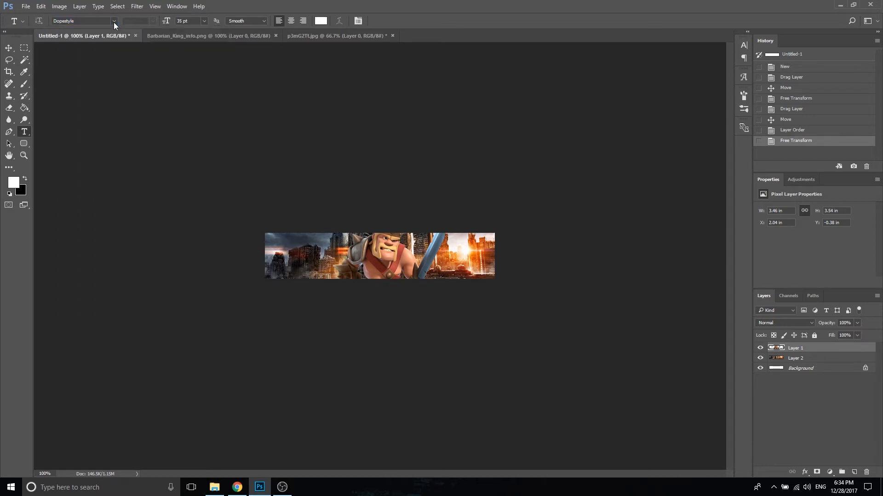
pyautogui.click(285, 247)
pyautogui.write('Dragon')
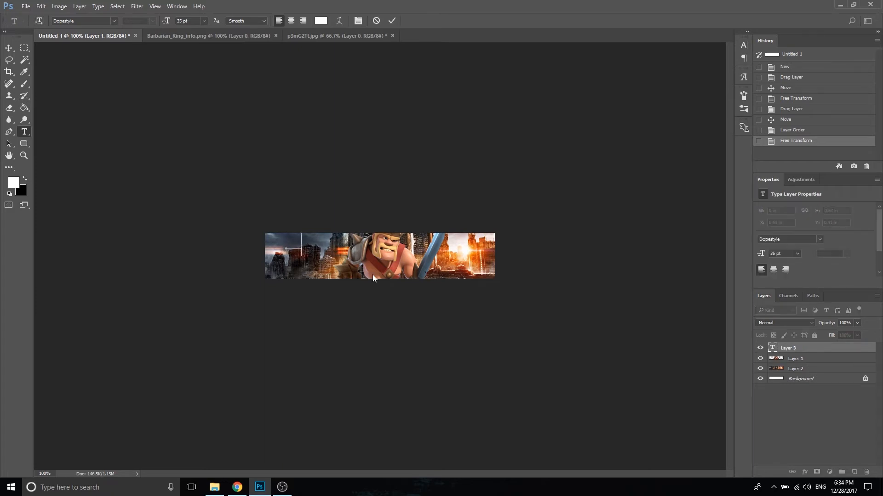
pyautogui.write('S')
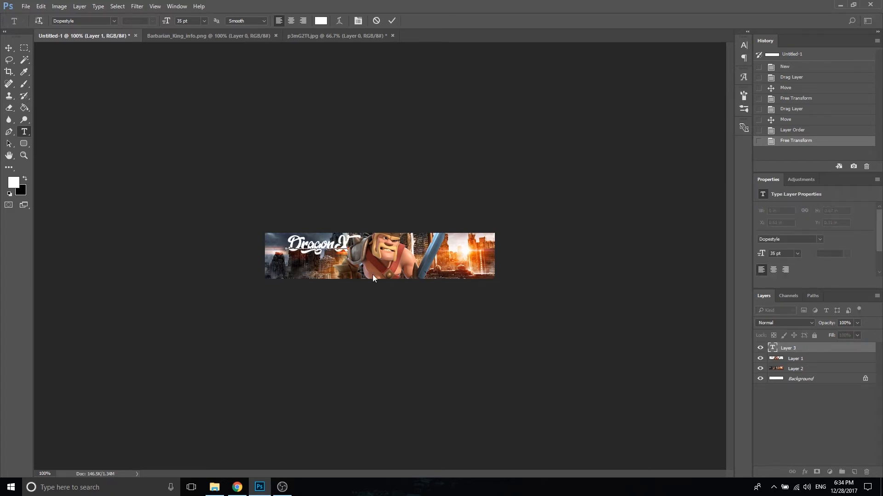
pyautogui.press('BackSpace')
# Step: Enlarge the Dragon text to about 46.93 pt with Free Transform and position it beside the barbarian king's shoulder
pyautogui.click(11, 48)
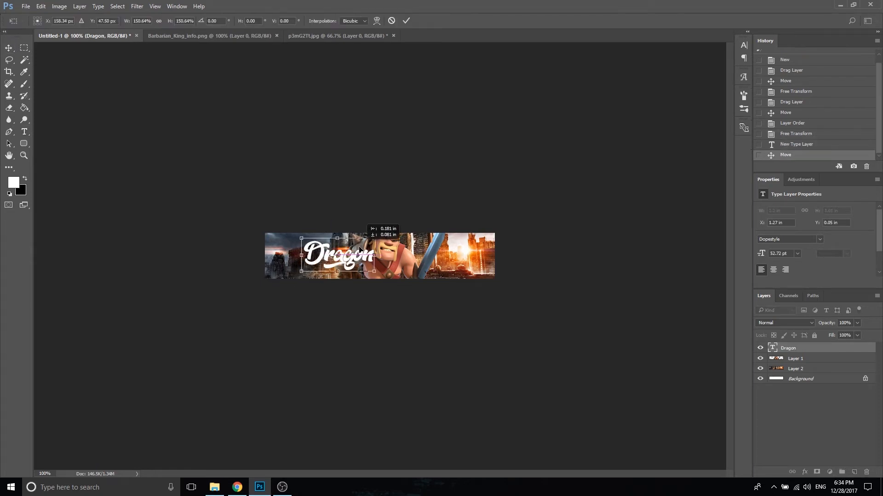
pyautogui.moveTo(360, 249)
pyautogui.mouseDown()
pyautogui.moveTo(347, 250)
pyautogui.moveTo(353, 243)
pyautogui.mouseUp()
pyautogui.press('Return')
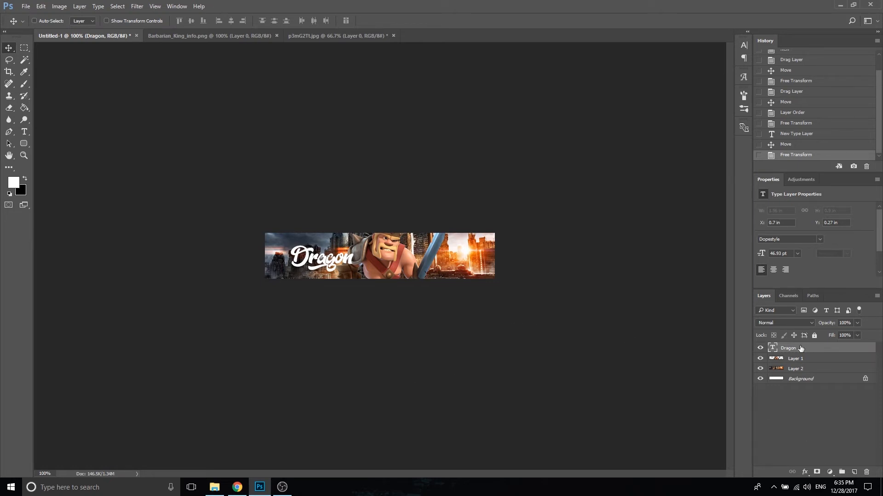
# Step: Add a black Stroke to the Dragon text with Outside position and a size of 5 px
pyautogui.click(805, 473)
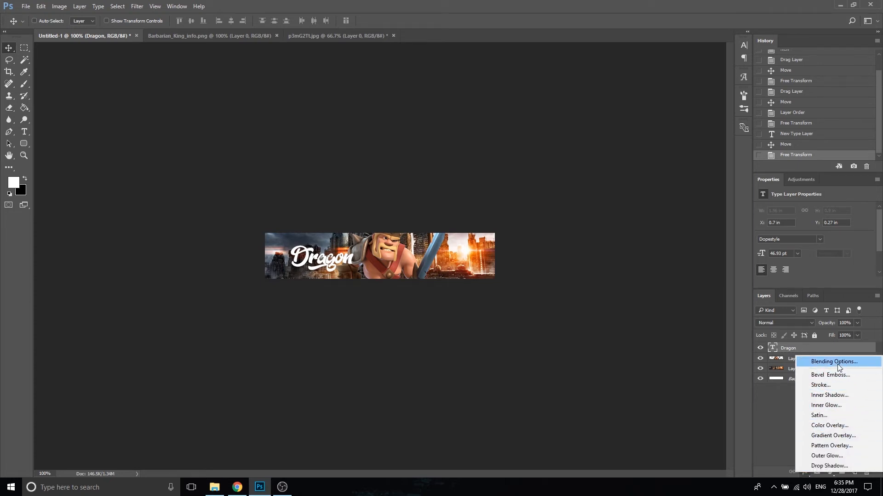
pyautogui.click(838, 385)
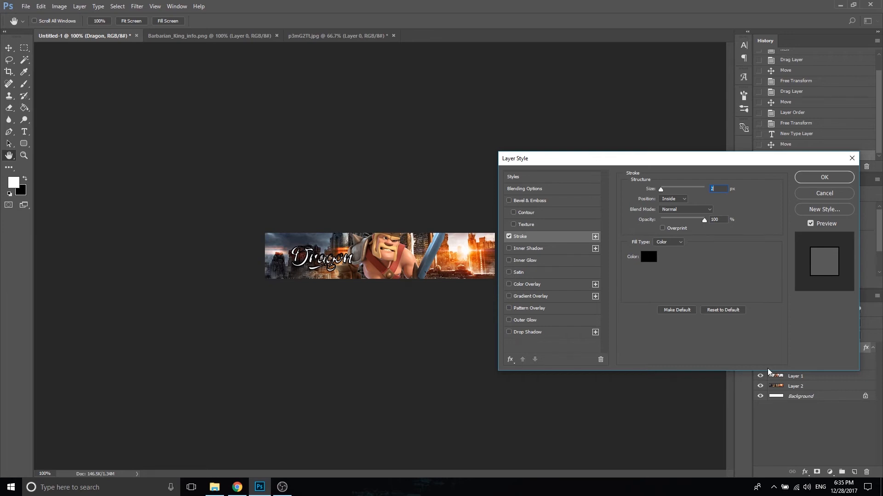
pyautogui.click(690, 201)
pyautogui.click(678, 199)
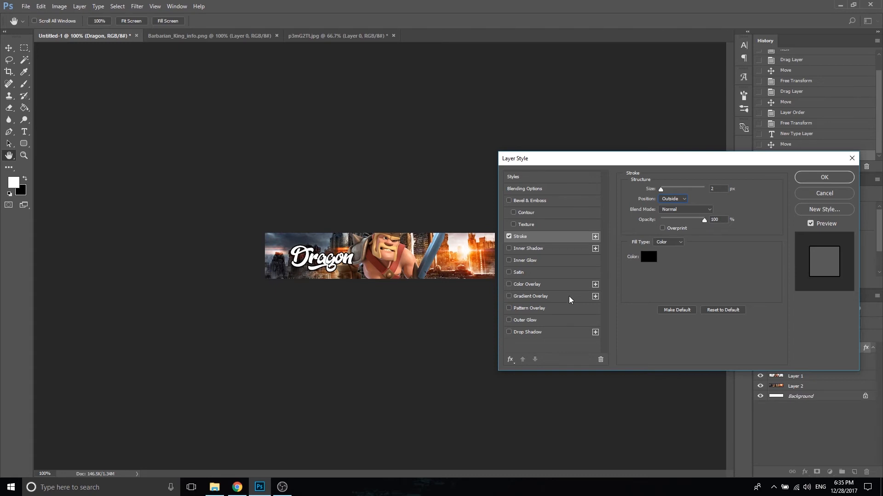
pyautogui.moveTo(663, 189); pyautogui.dragTo(663, 191)
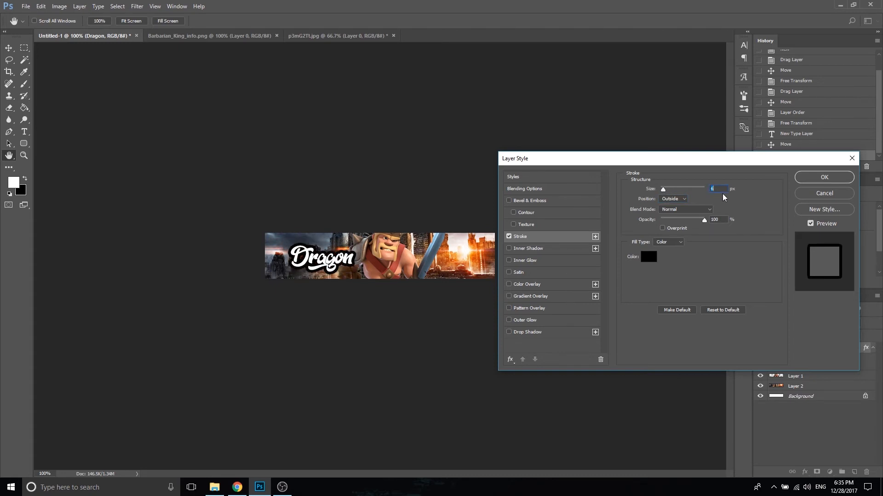
pyautogui.write('5')
# Step: Give the Dragon text a Gradient Overlay with 23% scale and 46% opacity plus an Outer Glow, and apply the layer style
pyautogui.click(531, 297)
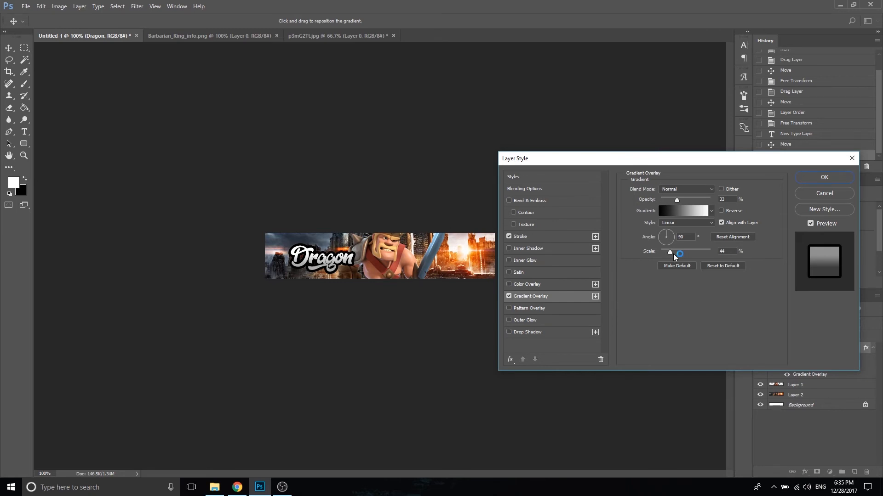
pyautogui.moveTo(673, 254); pyautogui.dragTo(665, 255)
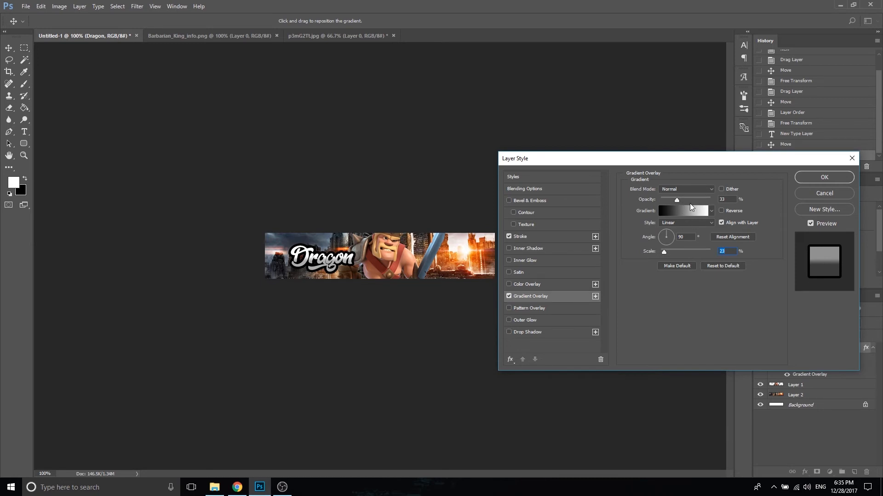
pyautogui.moveTo(676, 200); pyautogui.dragTo(683, 203)
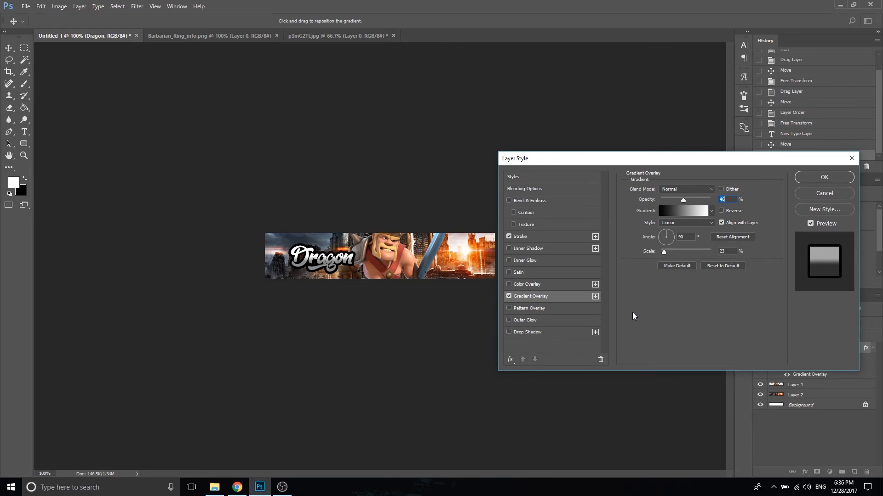
pyautogui.click(534, 321)
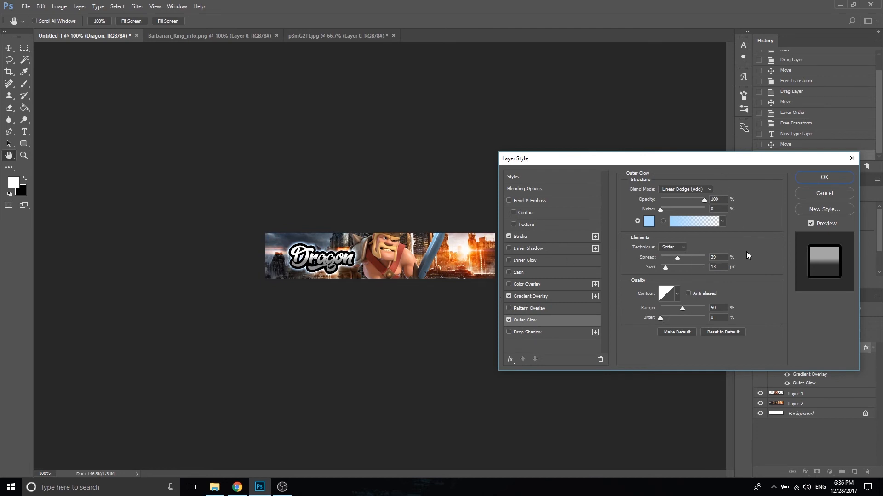
pyautogui.click(833, 180)
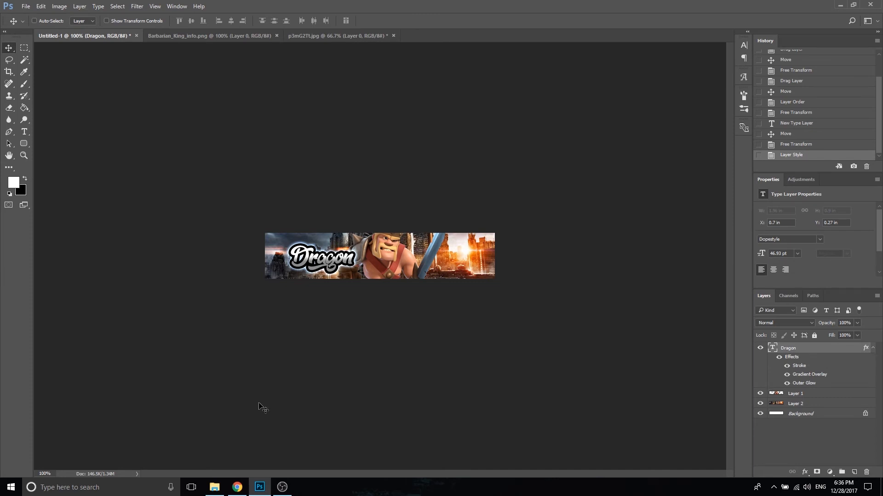
# Step: Review the signature instructions in the forum's Graphics-Learning Center thread in Chrome, and return to Photoshop
pyautogui.click(247, 487)
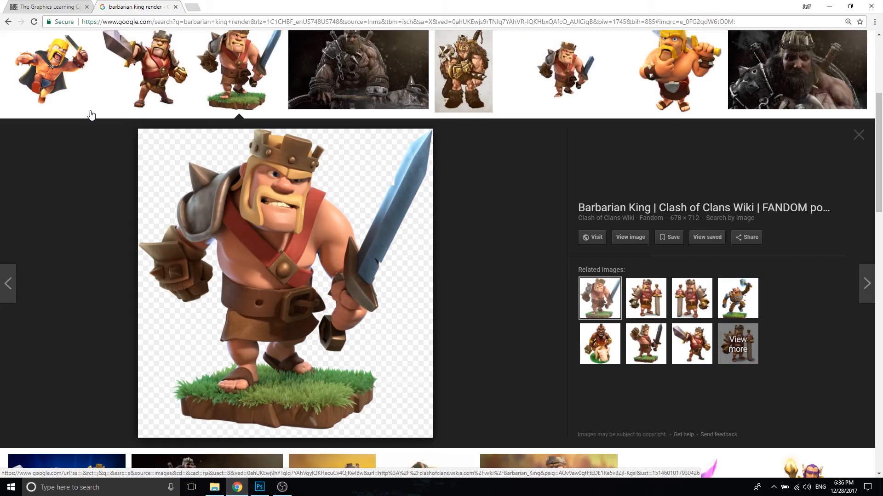
pyautogui.click(55, 6)
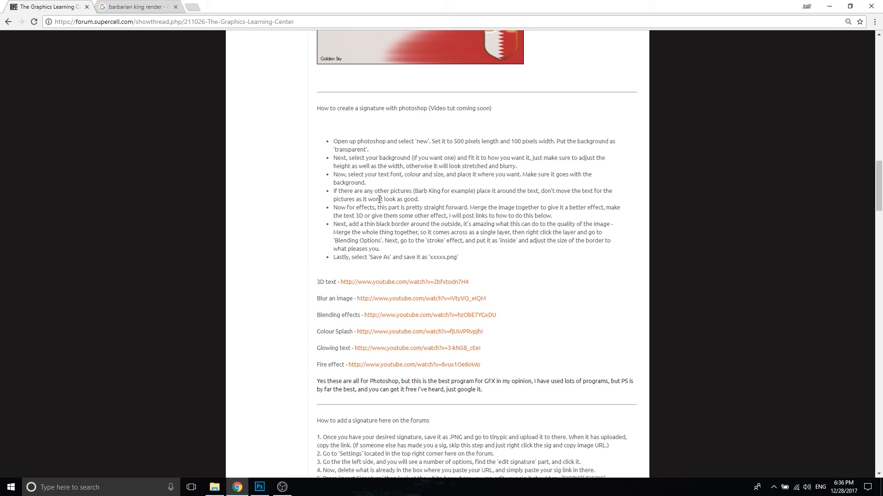
pyautogui.moveTo(330, 162); pyautogui.dragTo(616, 166)
pyautogui.click(379, 184)
pyautogui.moveTo(378, 183); pyautogui.dragTo(313, 175)
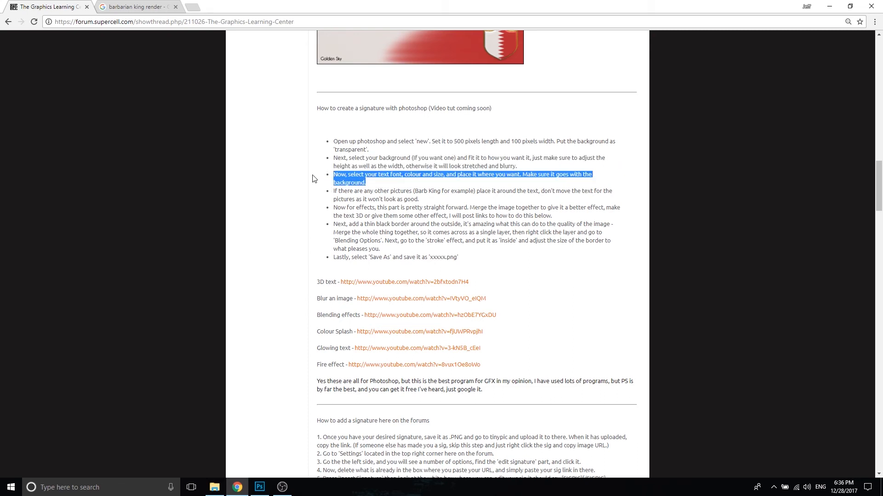
pyautogui.click(377, 184)
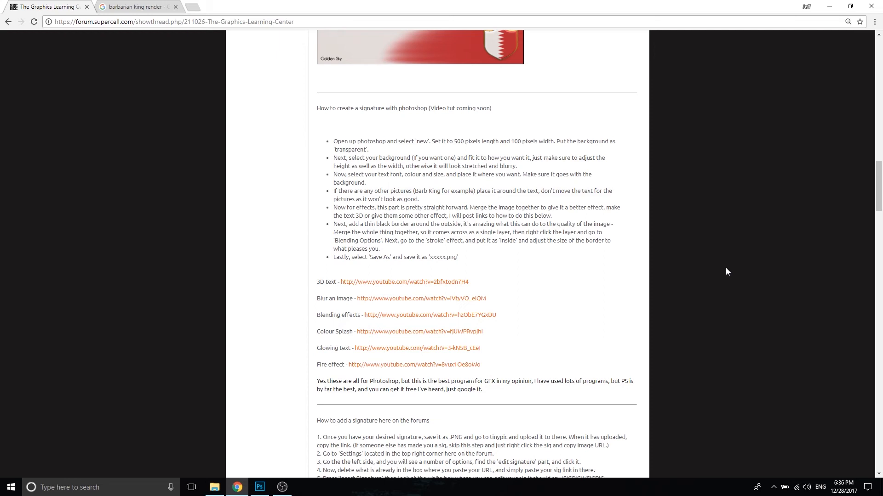
pyautogui.click(260, 488)
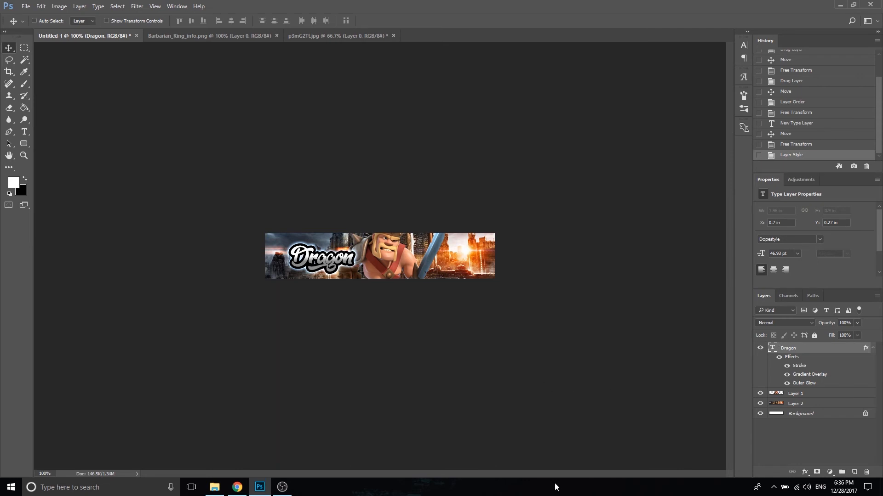
# Step: Create a new layer above the Dragon text and fill it using Apply Image with the Merged layer, Multiply blending and 100% opacity
pyautogui.click(854, 472)
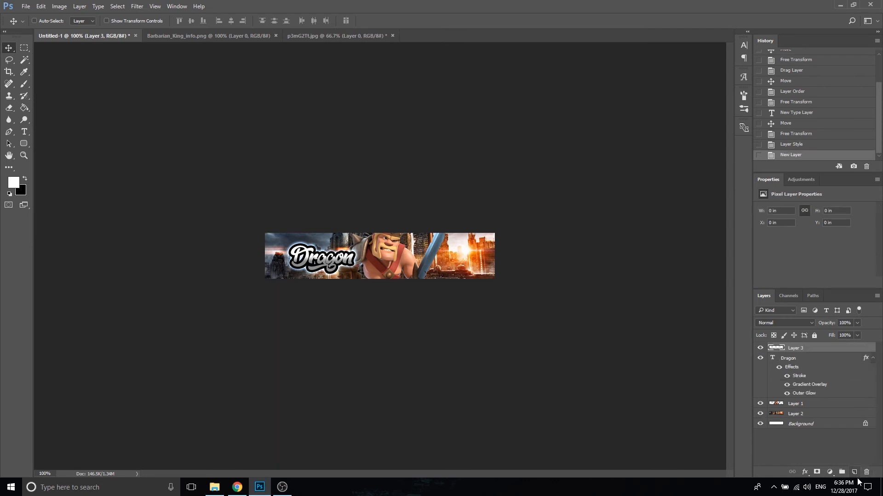
pyautogui.click(60, 6)
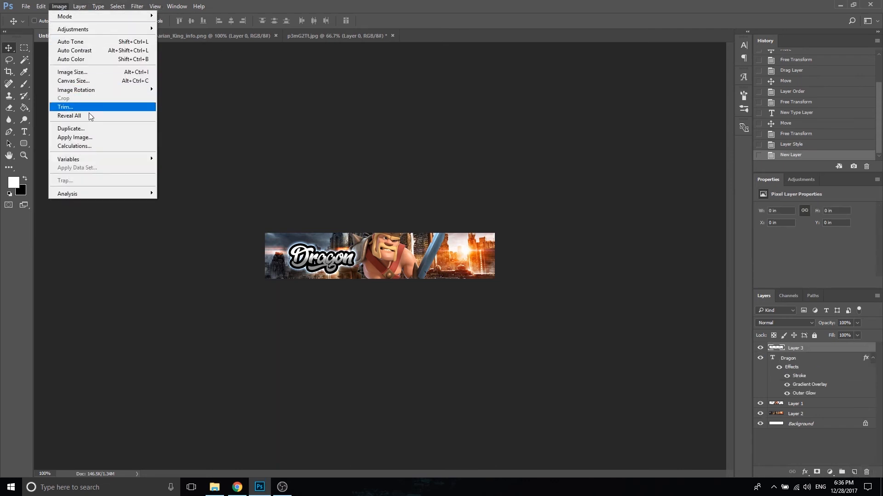
pyautogui.click(98, 134)
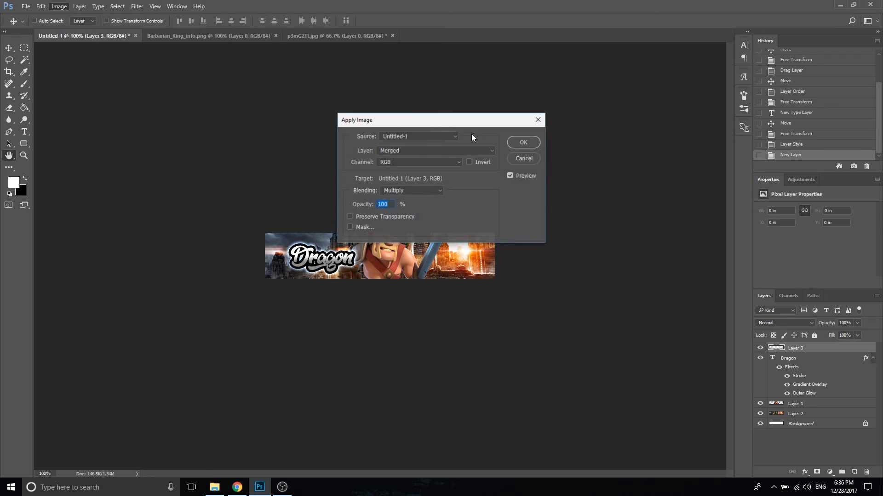
pyautogui.click(523, 143)
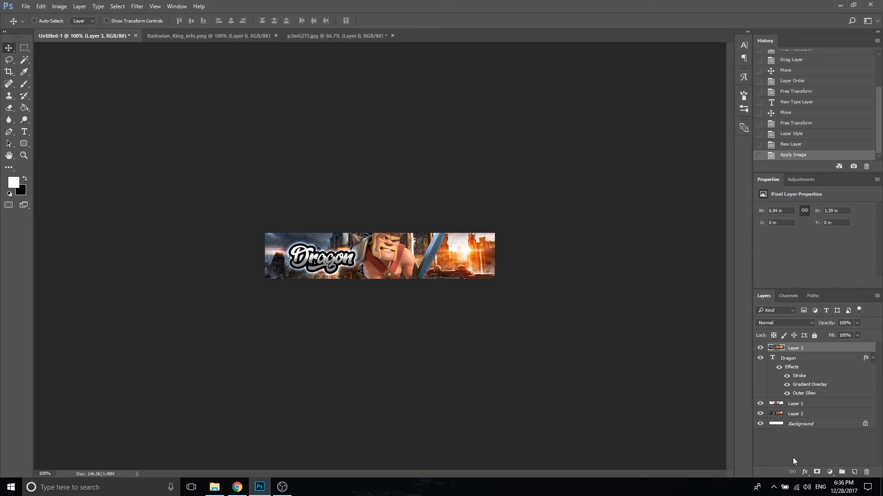
# Step: Add a black Stroke to the merged top layer with Inside position and a size of 2 px
pyautogui.click(805, 472)
pyautogui.click(829, 380)
pyautogui.click(678, 199)
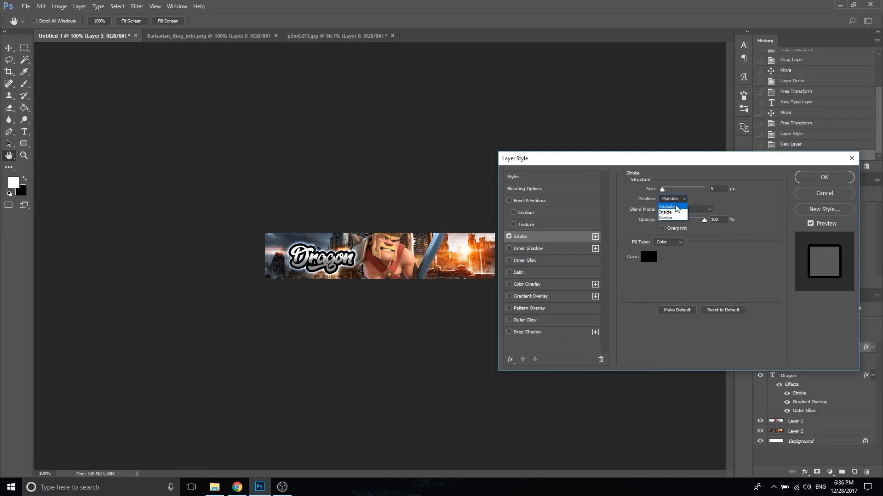
pyautogui.click(674, 210)
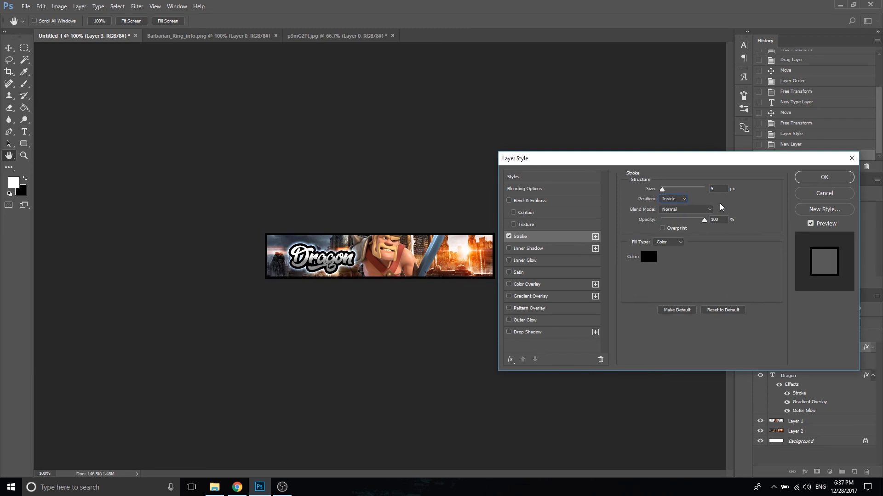
pyautogui.moveTo(662, 192); pyautogui.dragTo(665, 192)
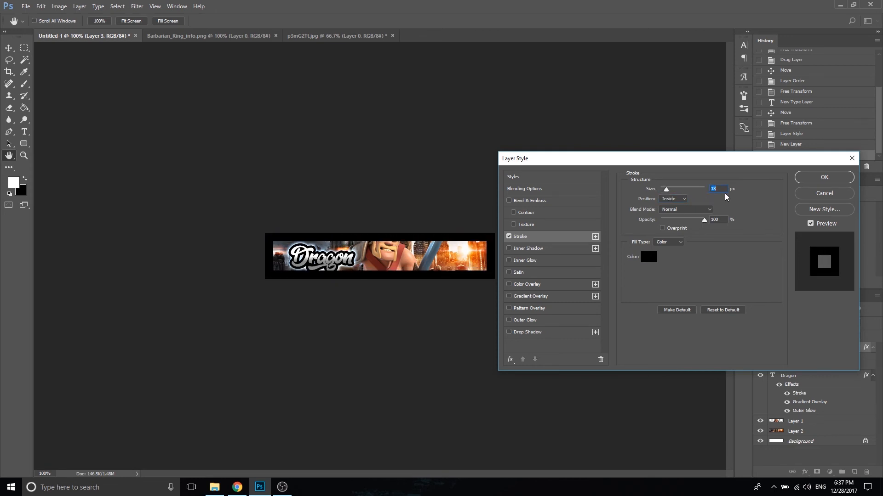
pyautogui.write('2')
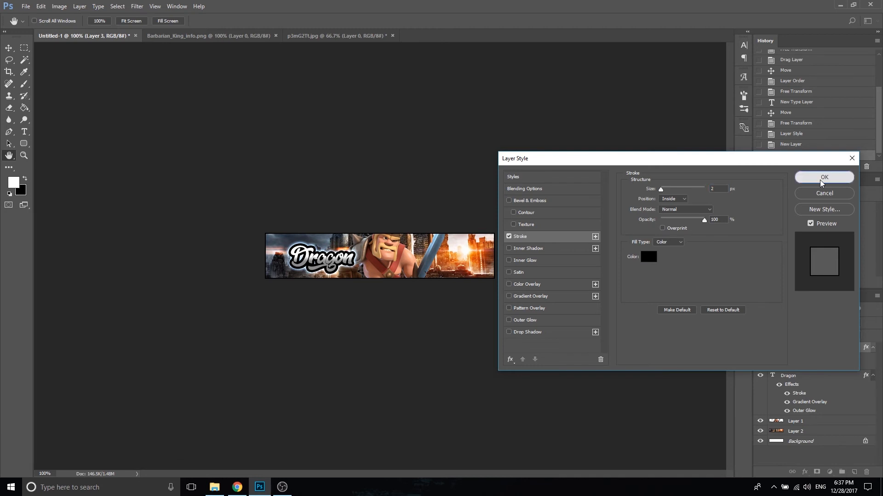
pyautogui.click(820, 181)
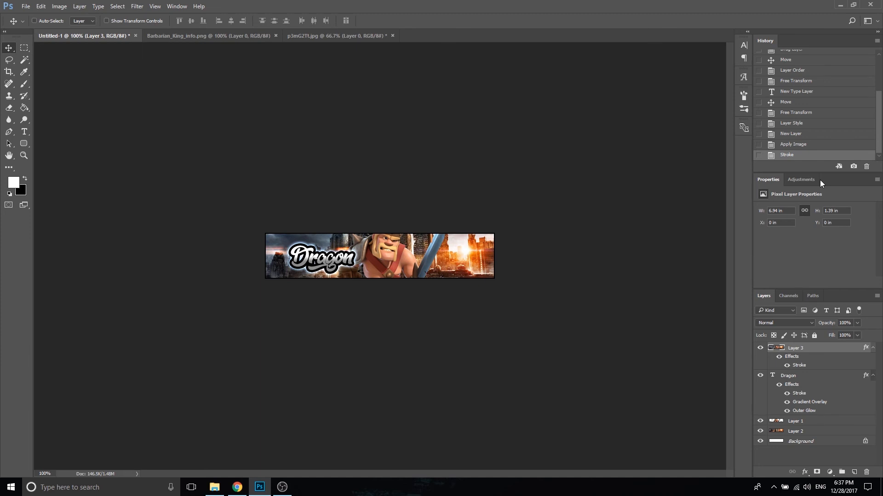
# Step: Save the signature as the Photoshop file BarbarianKing in the GFX > My PSDS folder, replacing the existing file and keeping Maximize Compatibility on
pyautogui.click(25, 7)
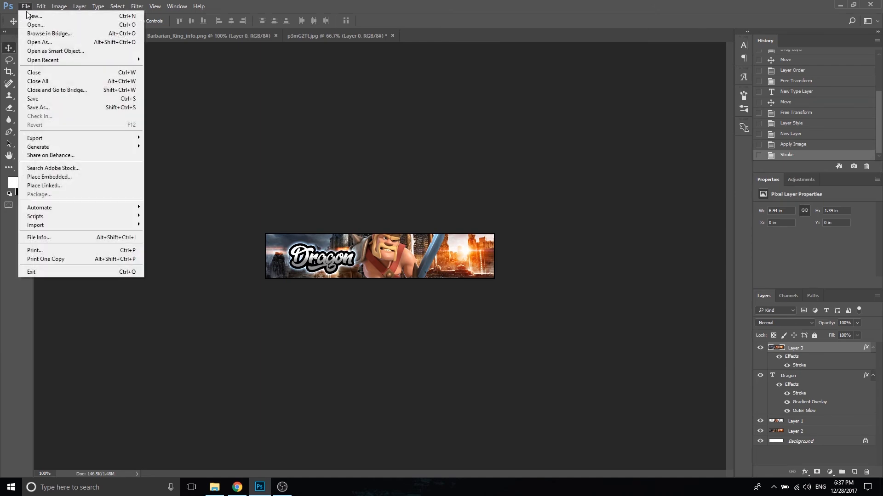
pyautogui.click(44, 107)
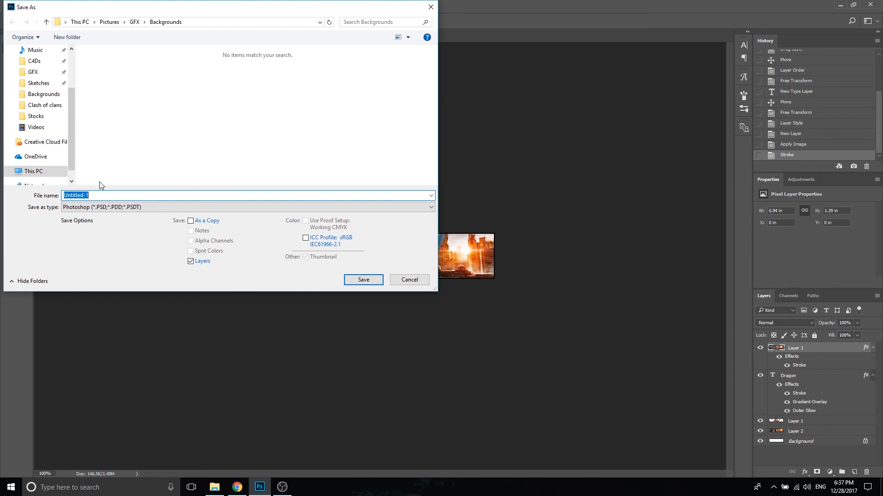
pyautogui.write('BarbarianKing')
pyautogui.click(50, 75)
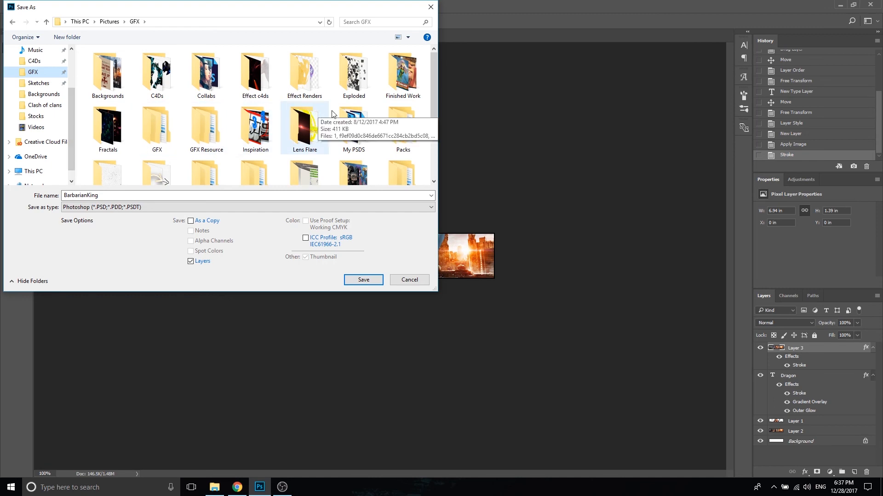
pyautogui.doubleClick(345, 127)
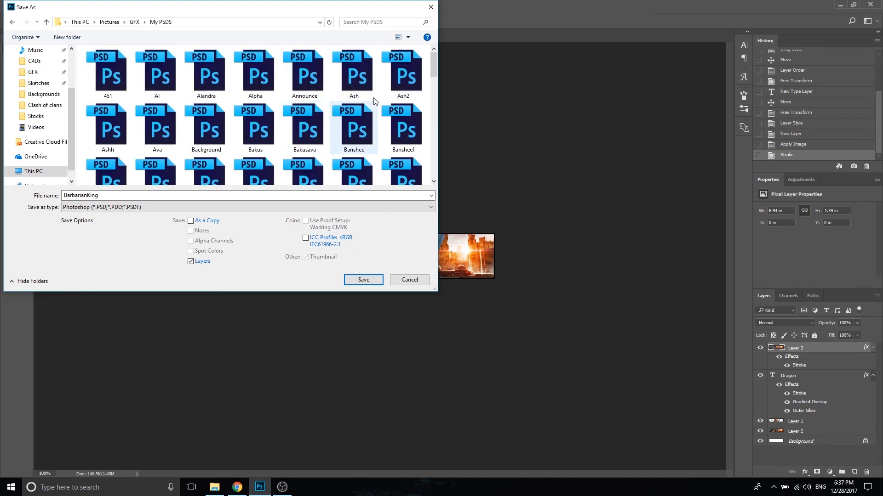
pyautogui.moveTo(433, 69); pyautogui.dragTo(376, 214)
pyautogui.click(361, 280)
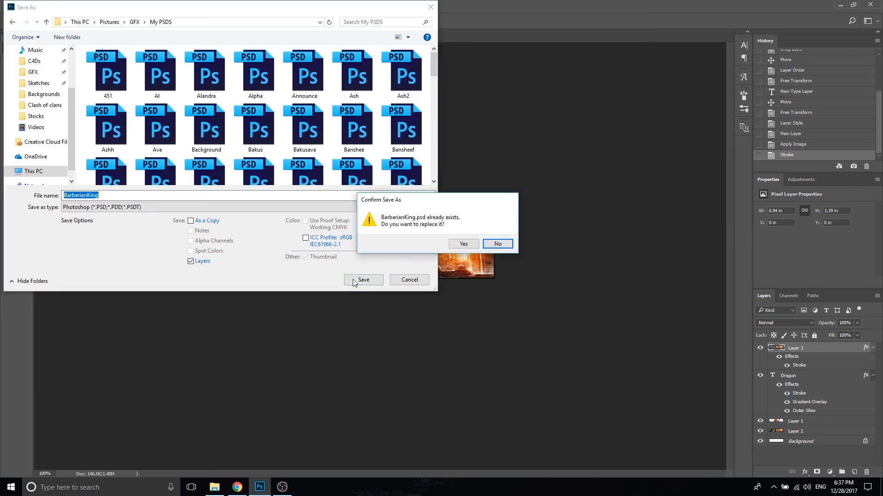
pyautogui.click(464, 244)
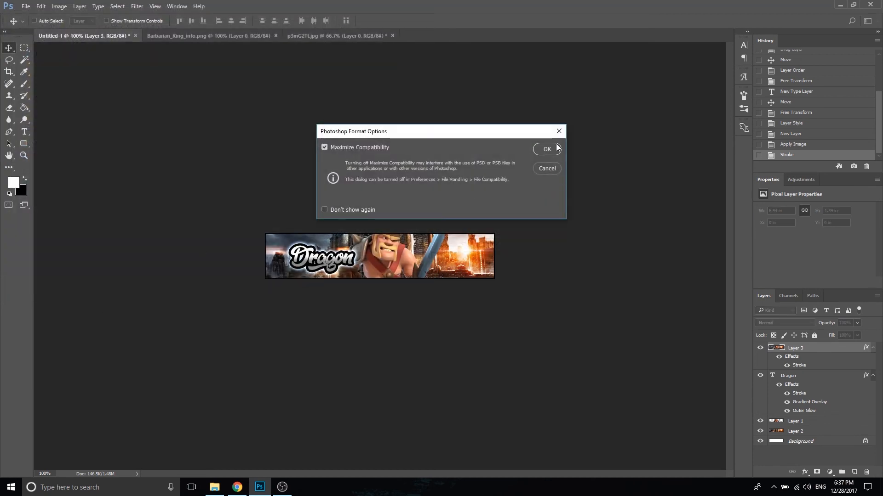
pyautogui.click(547, 149)
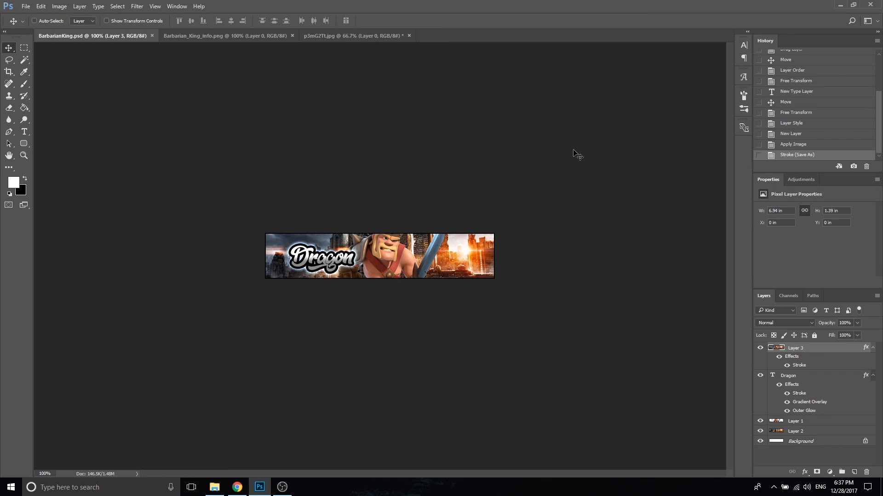
# Step: Open Bakus.psd from the My PSDS folder in File Explorer, examine its layer stack, and close the document
pyautogui.click(214, 487)
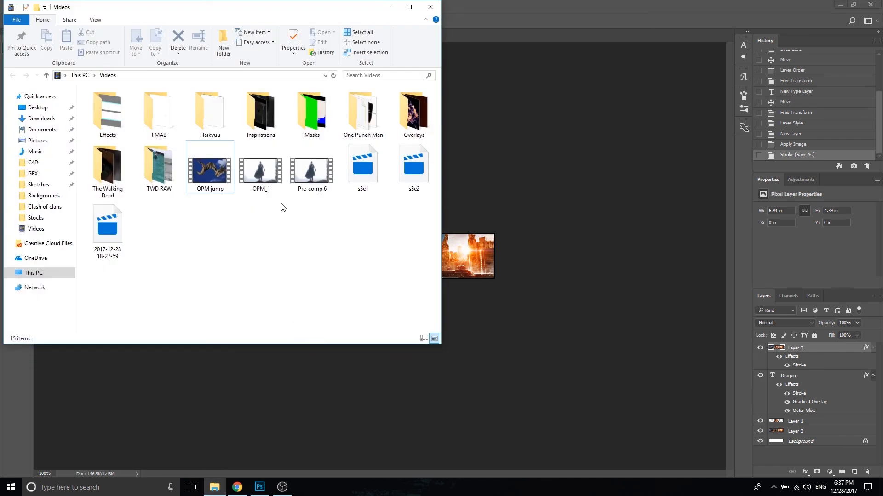
pyautogui.click(32, 173)
pyautogui.doubleClick(362, 166)
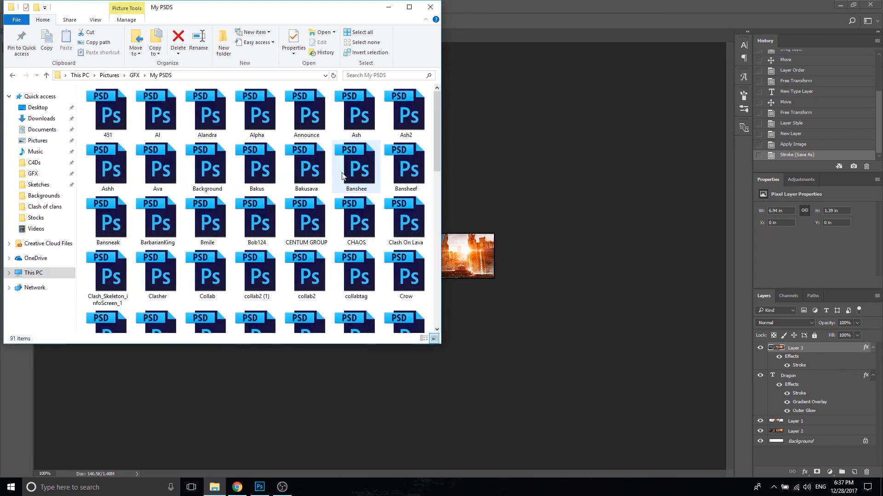
pyautogui.scroll(-2, 263, 214)
pyautogui.scroll(2, 262, 202)
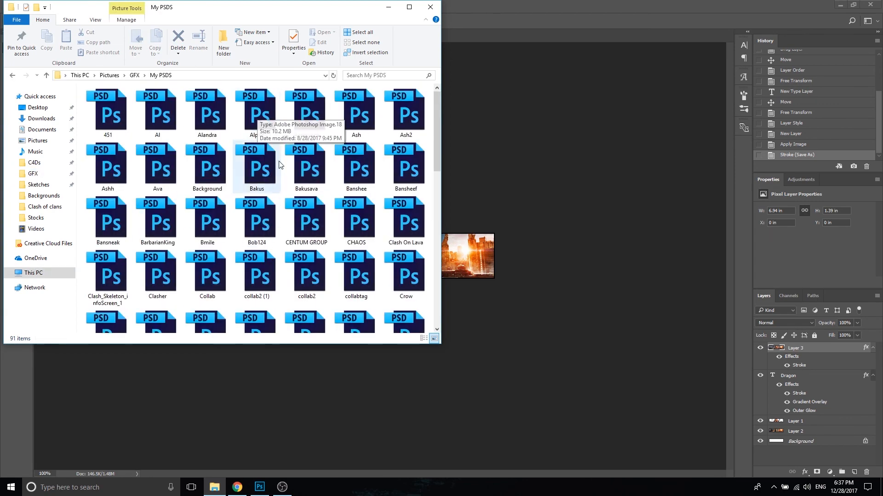
pyautogui.doubleClick(258, 182)
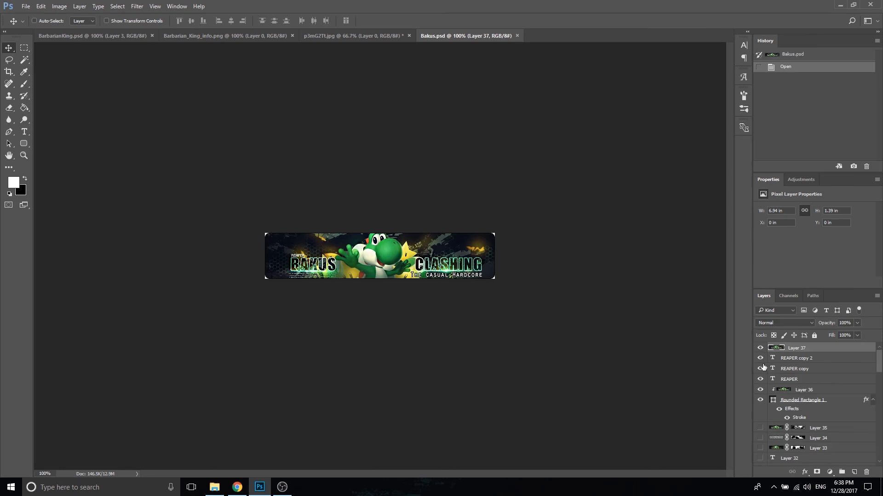
pyautogui.moveTo(879, 361)
pyautogui.mouseDown()
pyautogui.moveTo(878, 394)
pyautogui.moveTo(880, 357)
pyautogui.mouseUp()
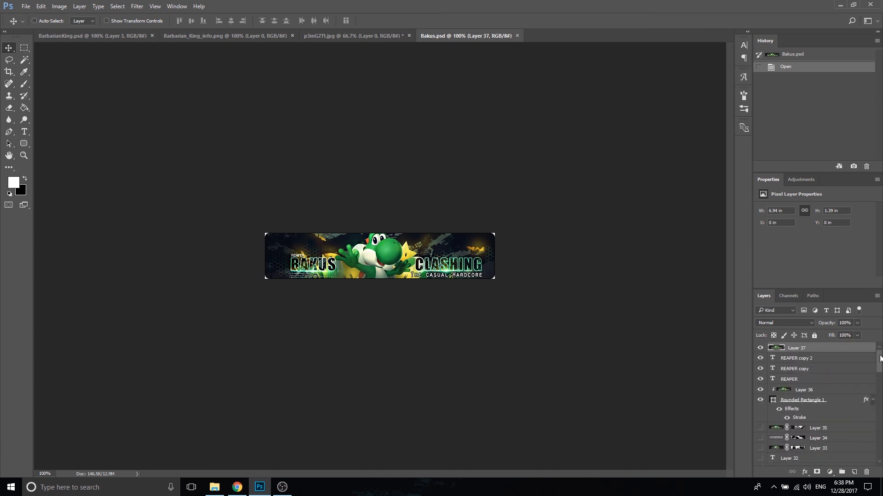
pyautogui.click(517, 35)
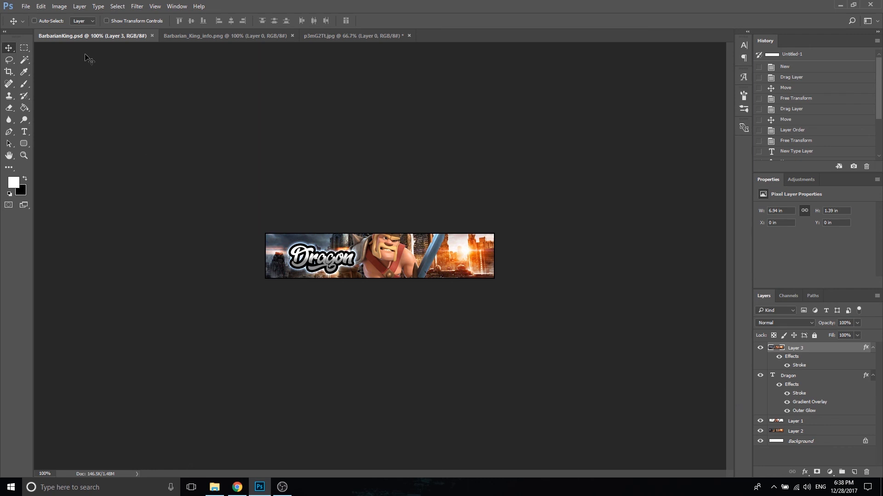
# Step: Export the signature for web as a non-interlaced PNG-24 with transparency at 500 × 100 px, replacing the existing BarbarianKing.png
pyautogui.click(27, 6)
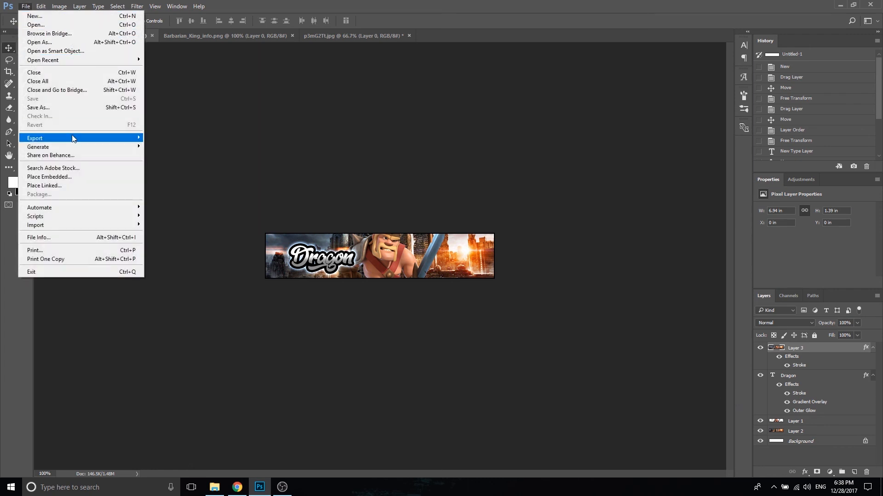
pyautogui.moveTo(73, 138)
pyautogui.click(221, 173)
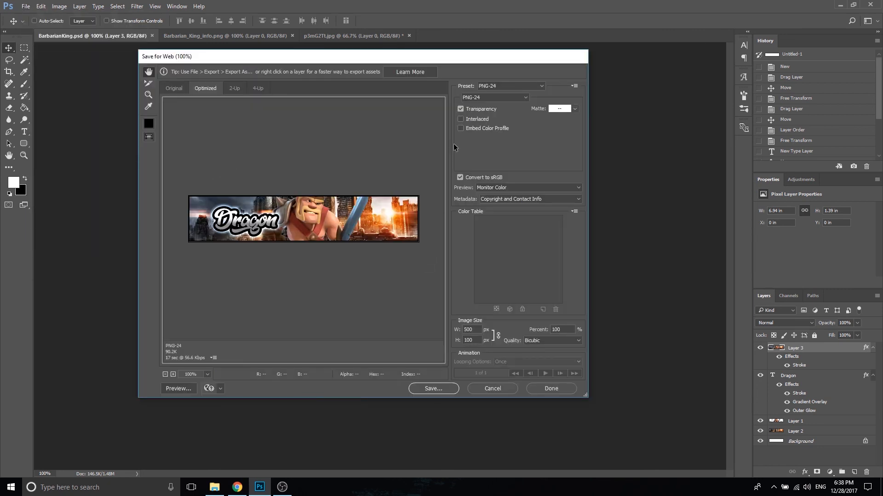
pyautogui.click(461, 120)
pyautogui.click(478, 119)
pyautogui.click(451, 391)
pyautogui.click(384, 236)
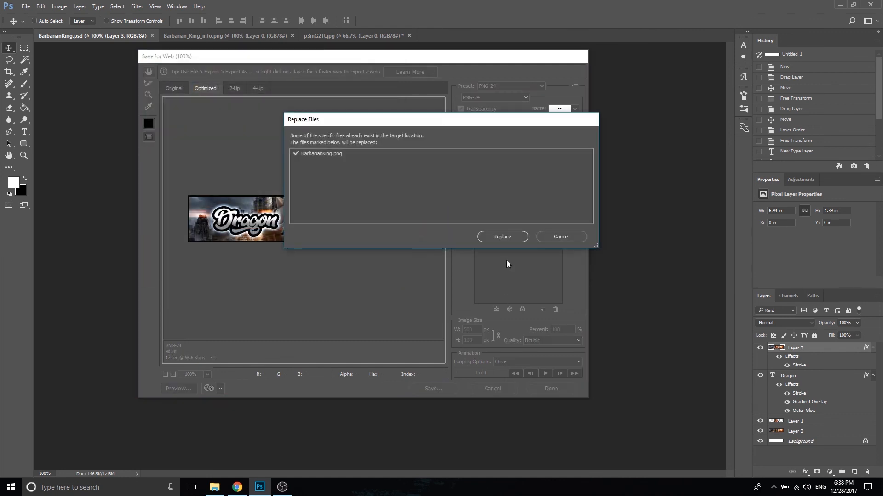
pyautogui.click(504, 237)
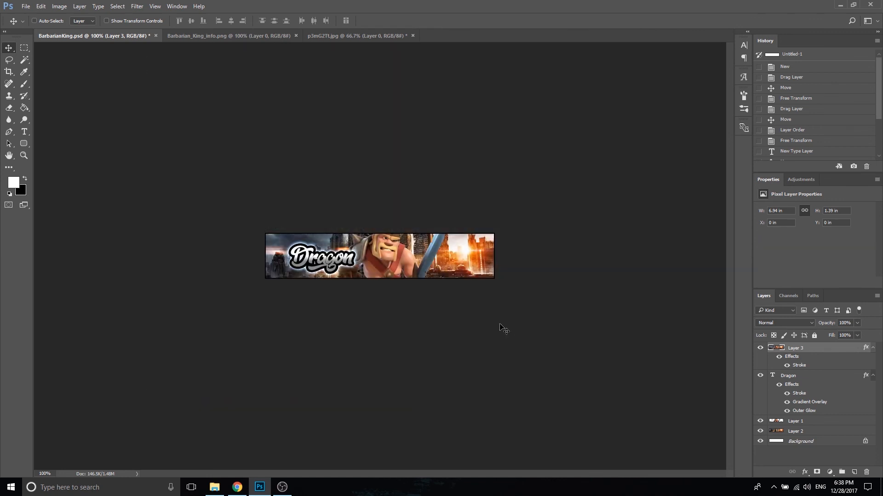